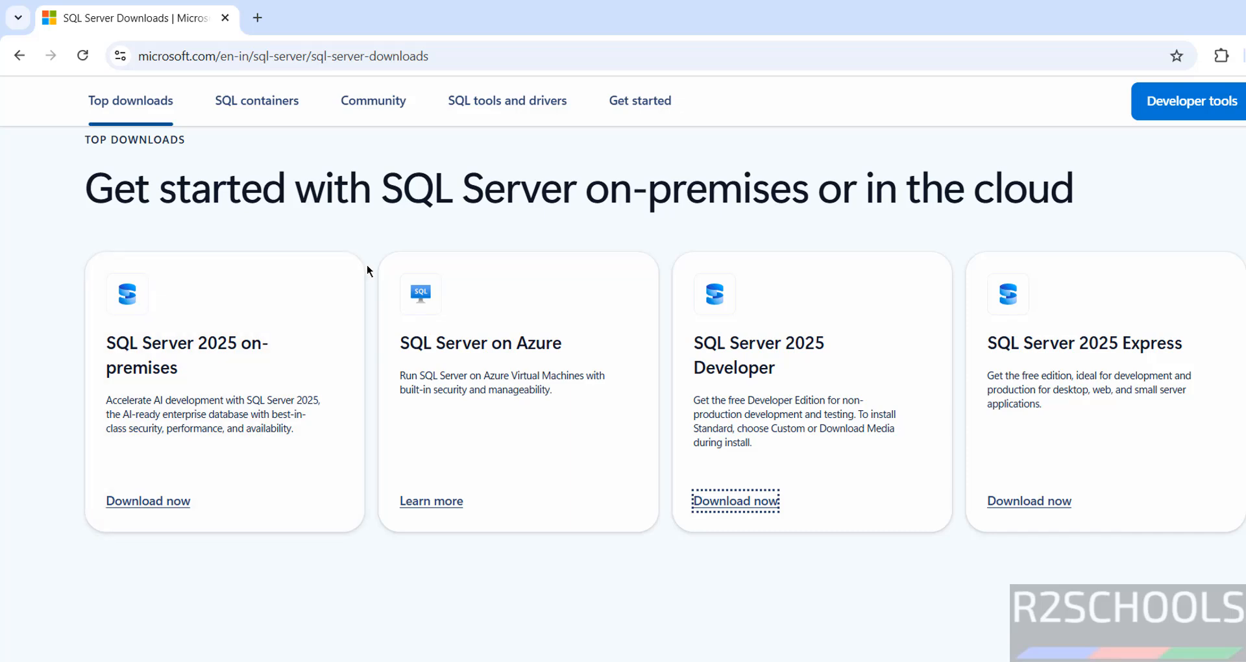
Step: Launch the downloaded SQL2025-SSEI-EntDev.exe installer and choose the Custom installation type
key(ctrl+j)
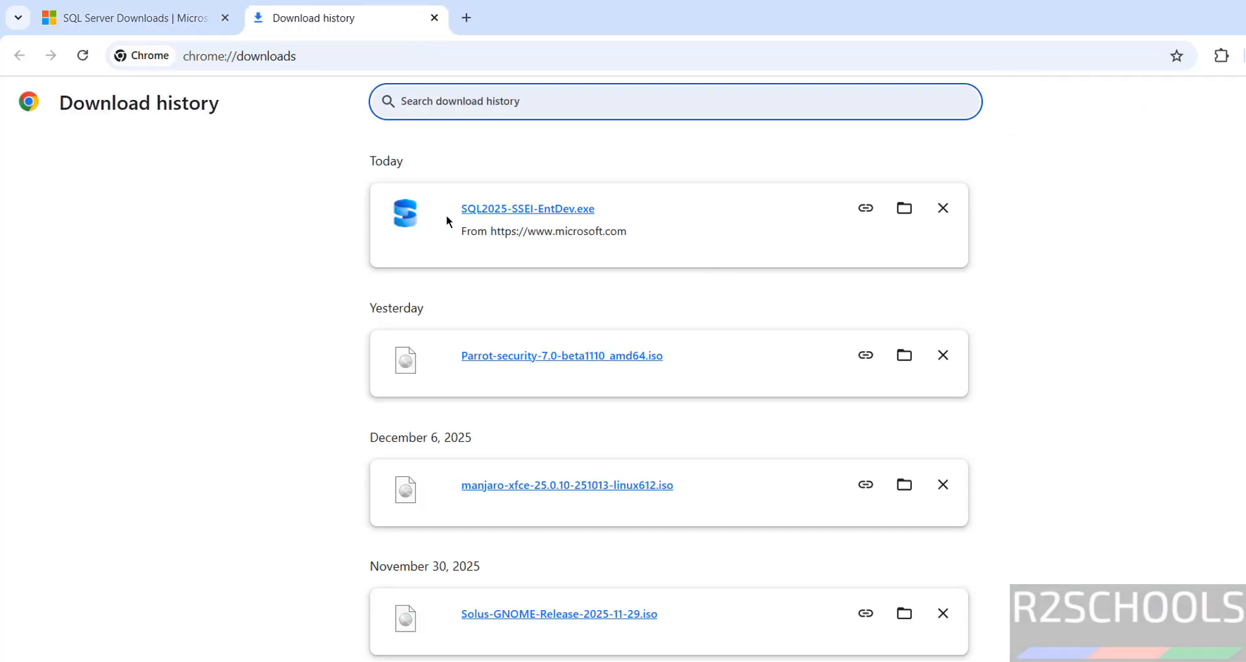
click(532, 211)
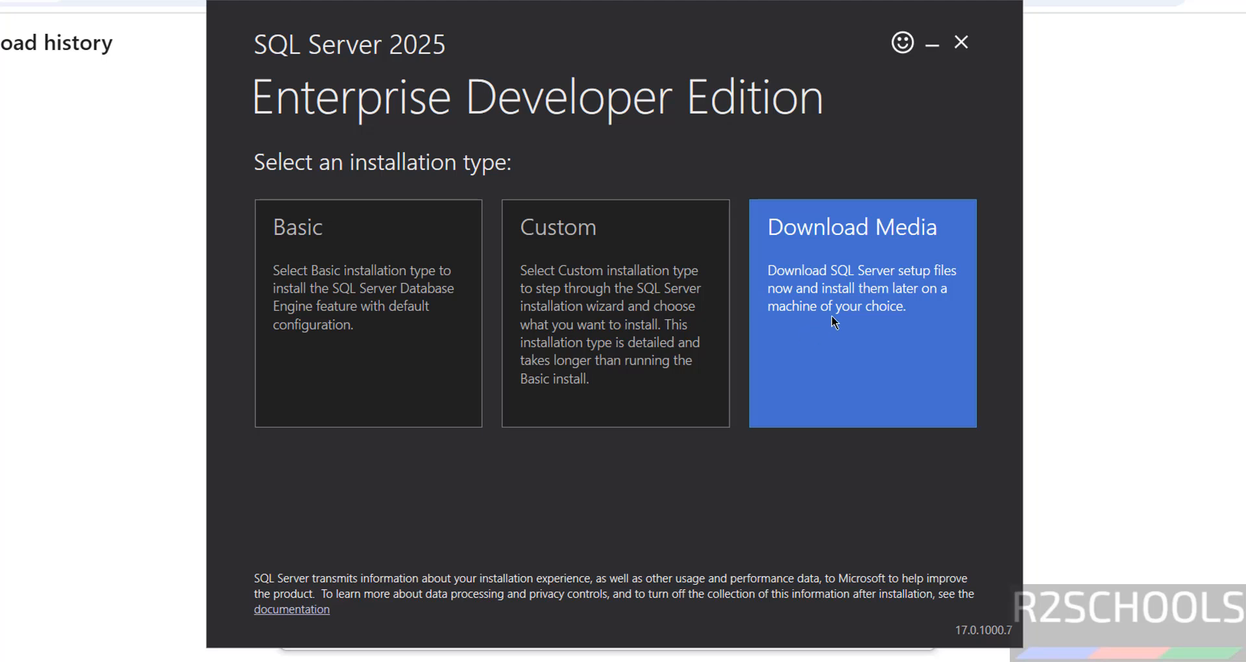
click(585, 310)
Step: Check the download size, keep C:\SQL2025 as the media location and start the setup media download and installation
drag(356, 227, 259, 231)
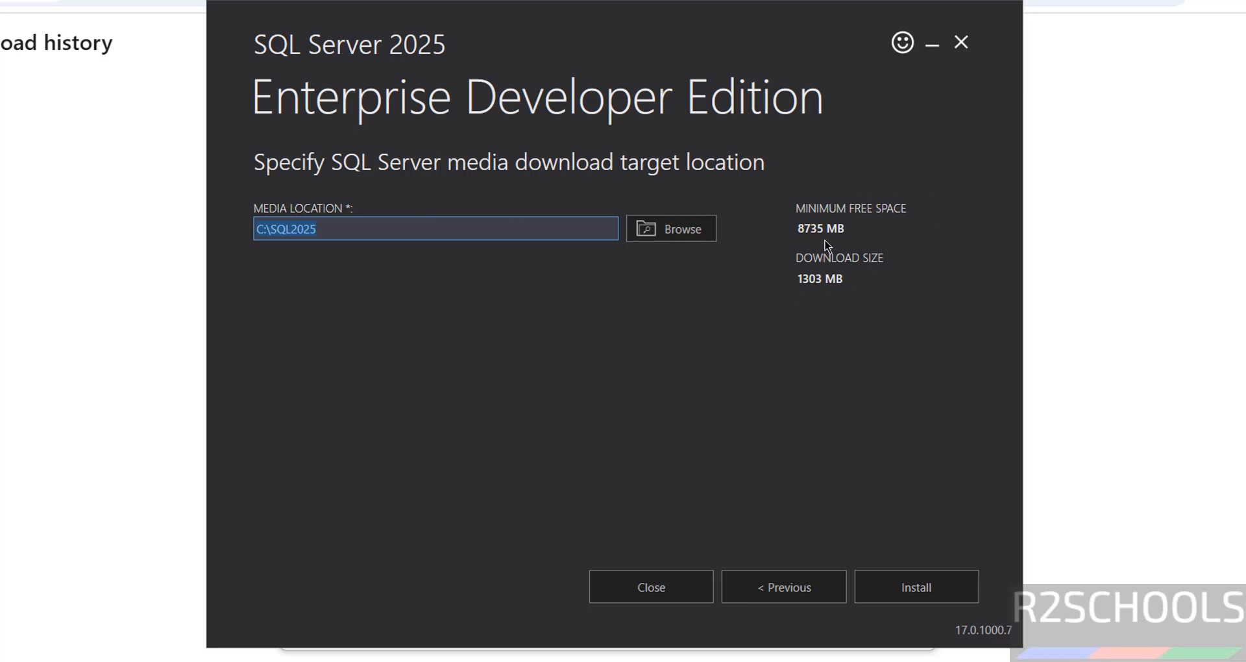
mouse_move(793, 287)
mouse_down()
mouse_move(855, 284)
mouse_move(809, 289)
mouse_up()
double_click(821, 290)
double_click(821, 286)
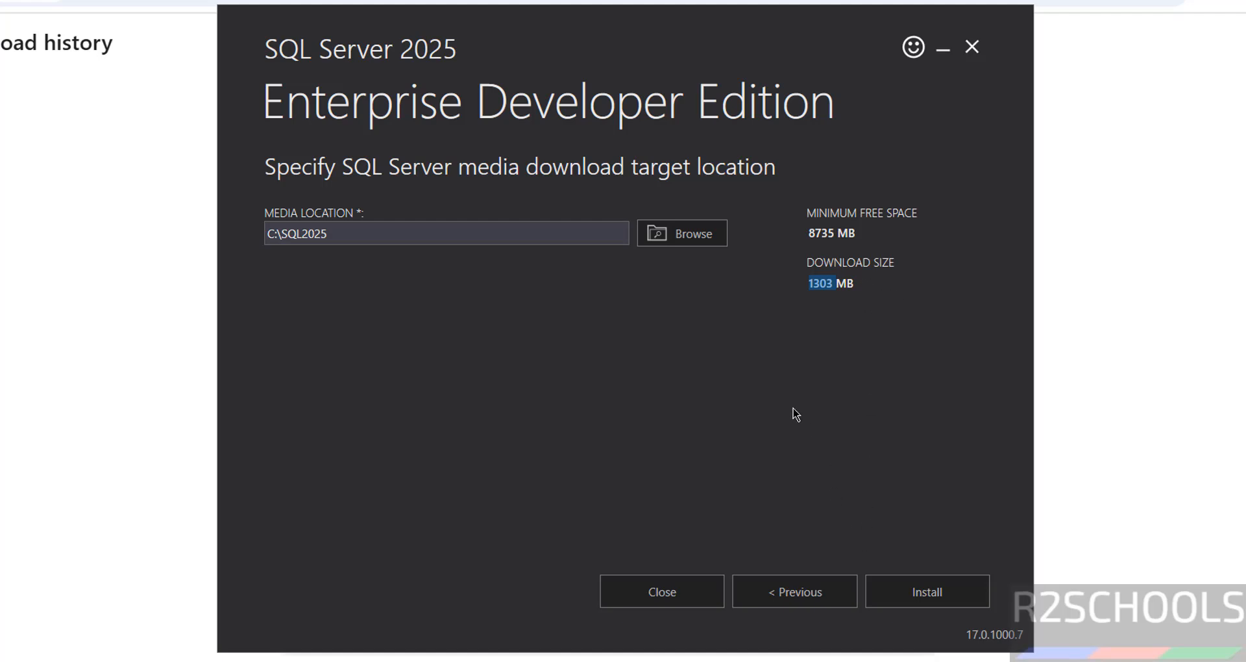
click(693, 237)
click(701, 453)
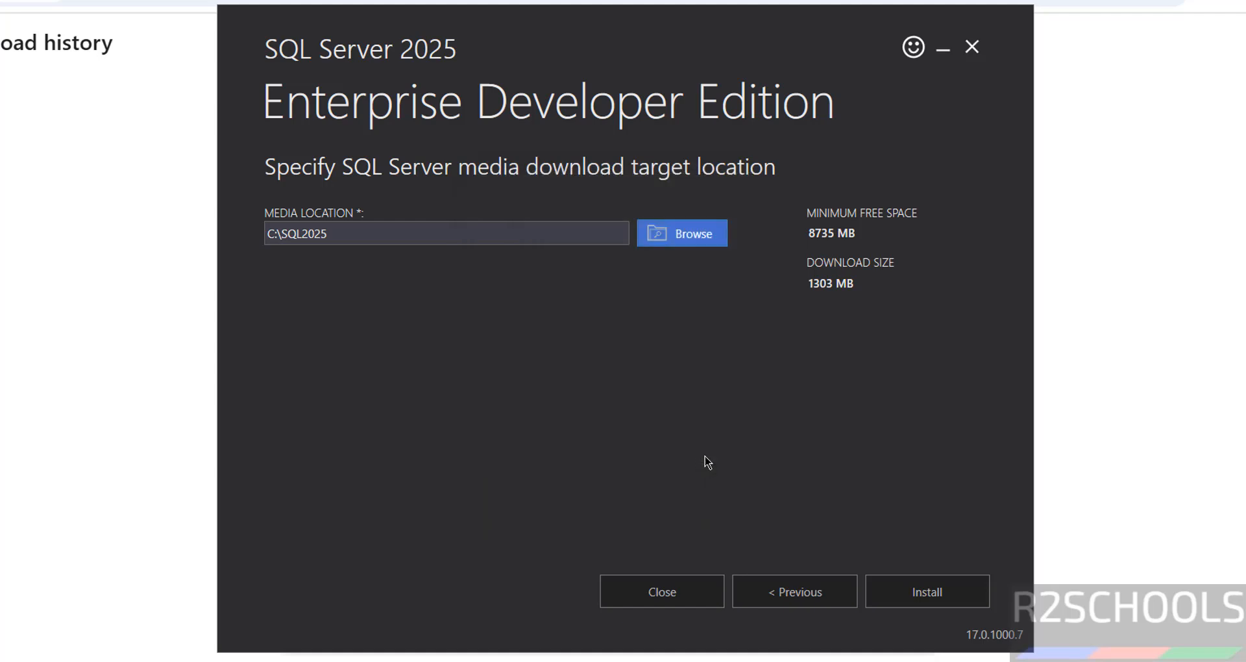
click(926, 591)
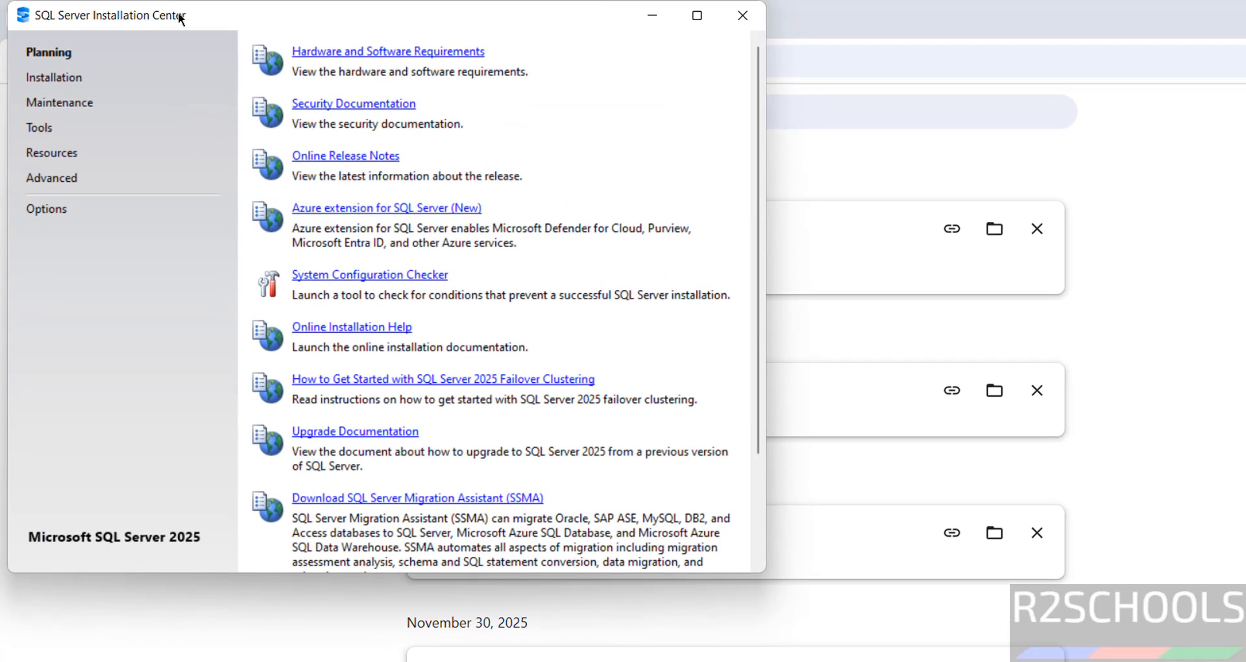
Step: Start a new SQL Server standalone installation and choose Standard Developer as the free edition
click(54, 78)
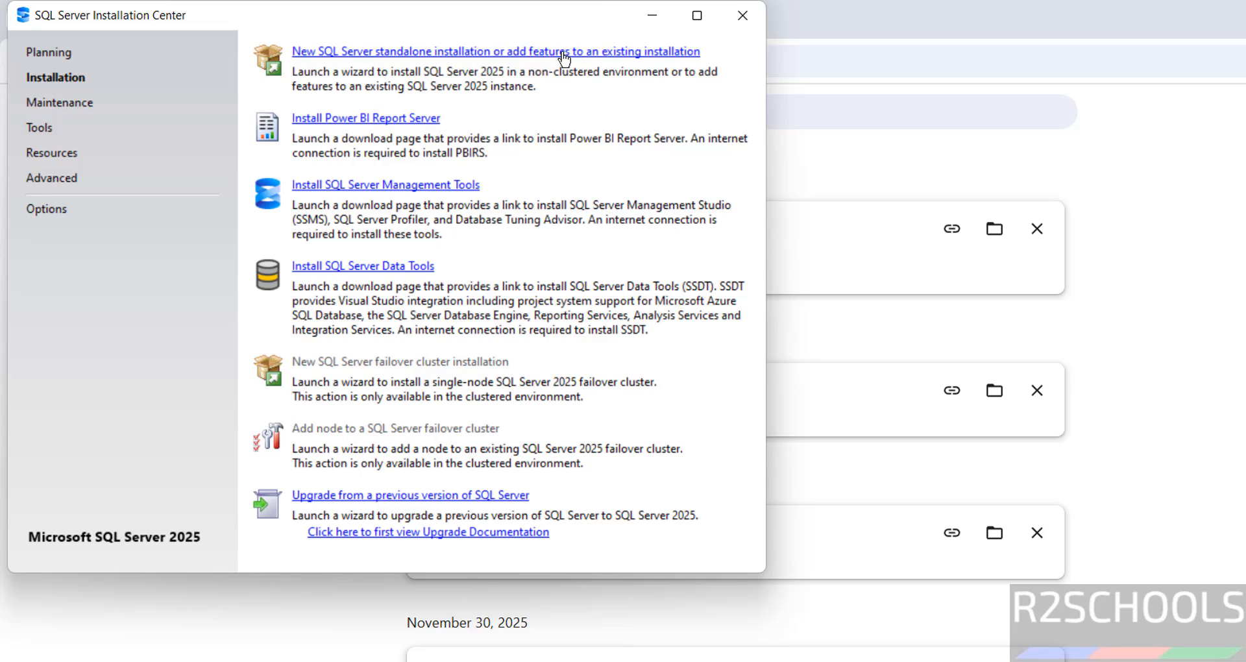
click(502, 57)
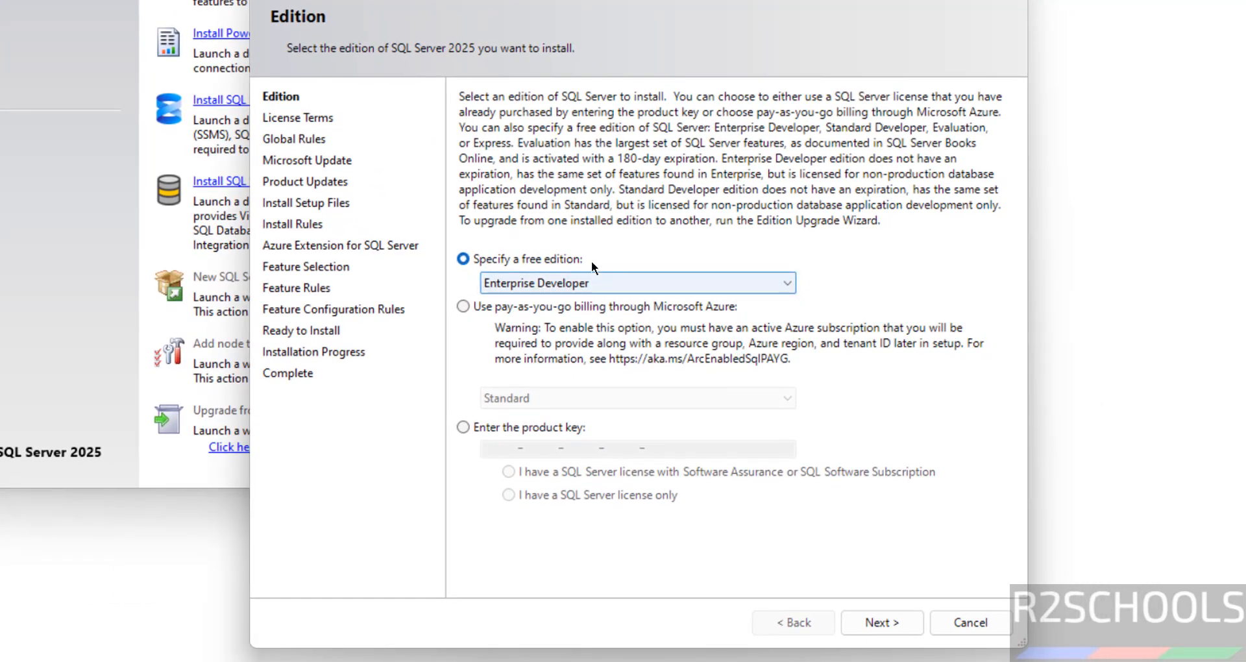
click(531, 280)
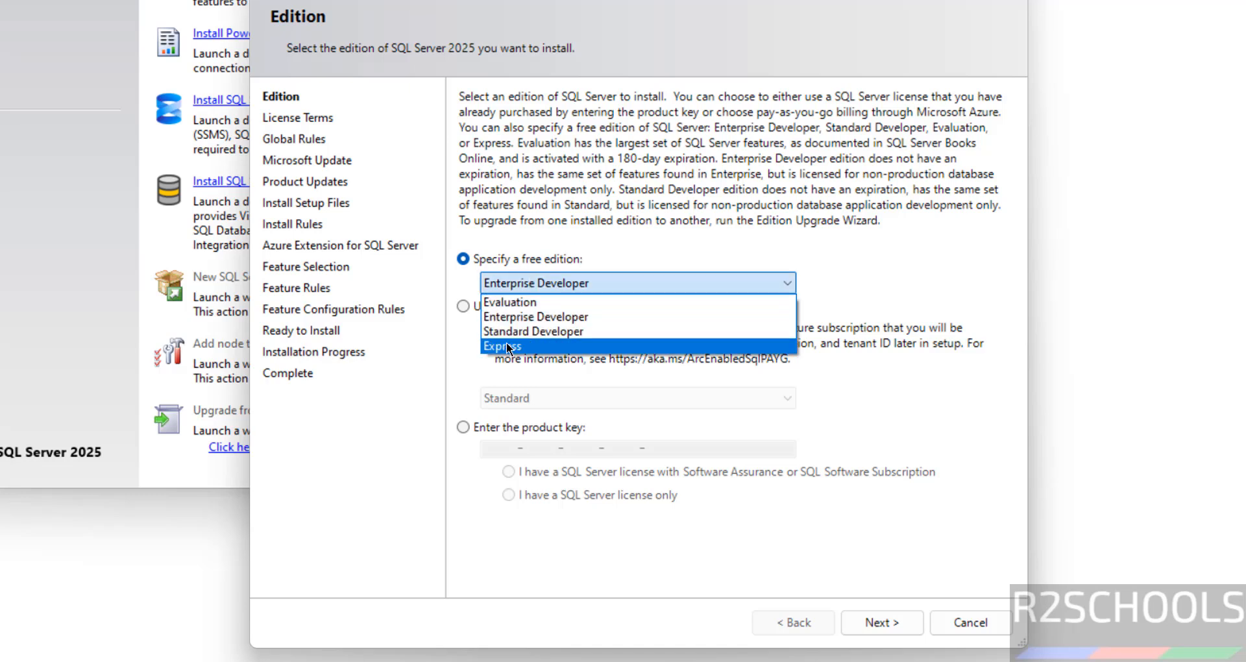
click(536, 317)
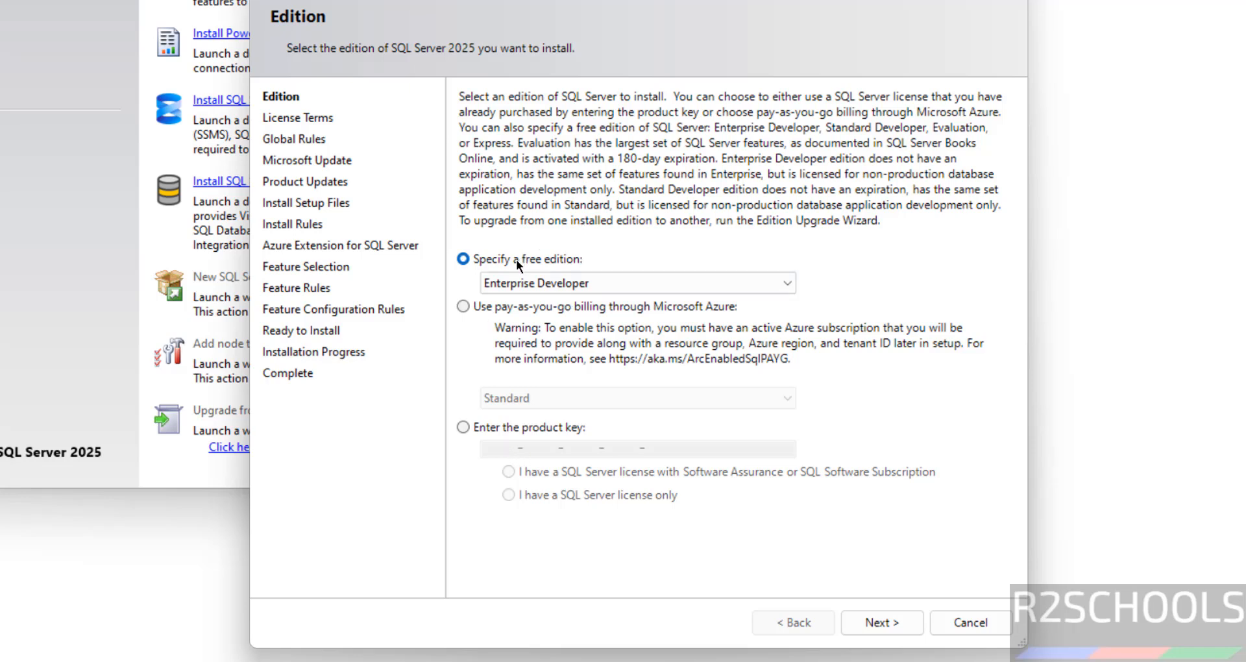
click(502, 280)
click(532, 331)
click(881, 634)
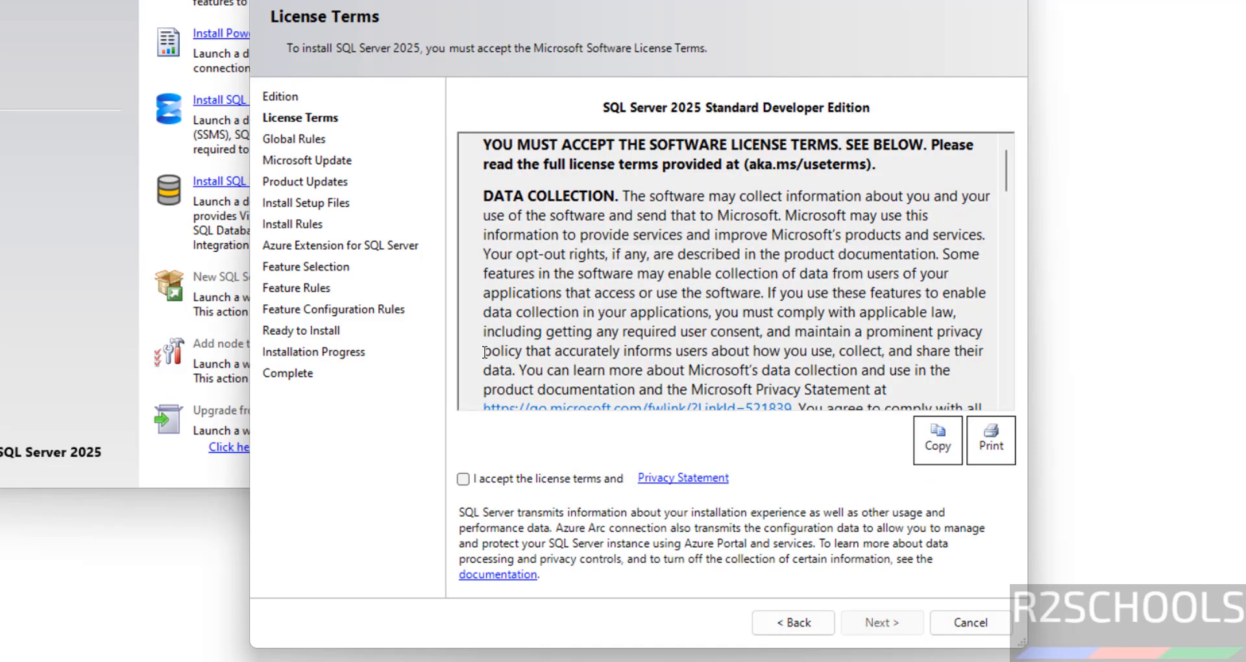
Step: Accept the license terms and proceed past the Install Rules without enabling Microsoft Update
click(508, 478)
click(889, 622)
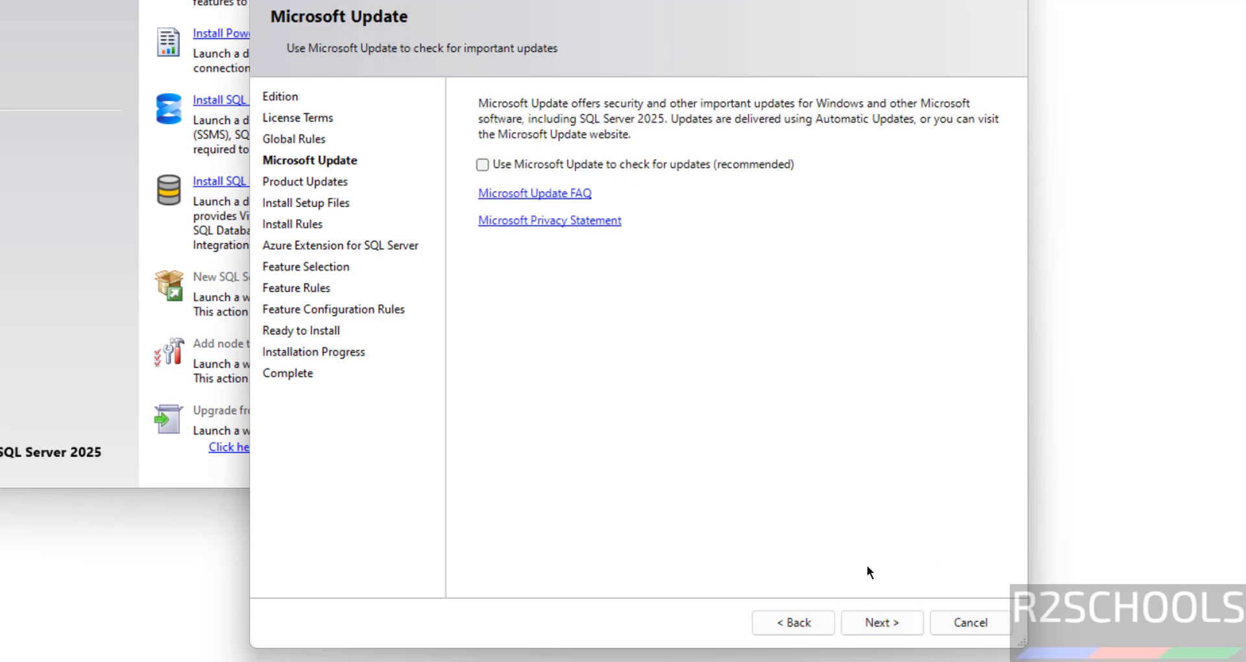
click(882, 623)
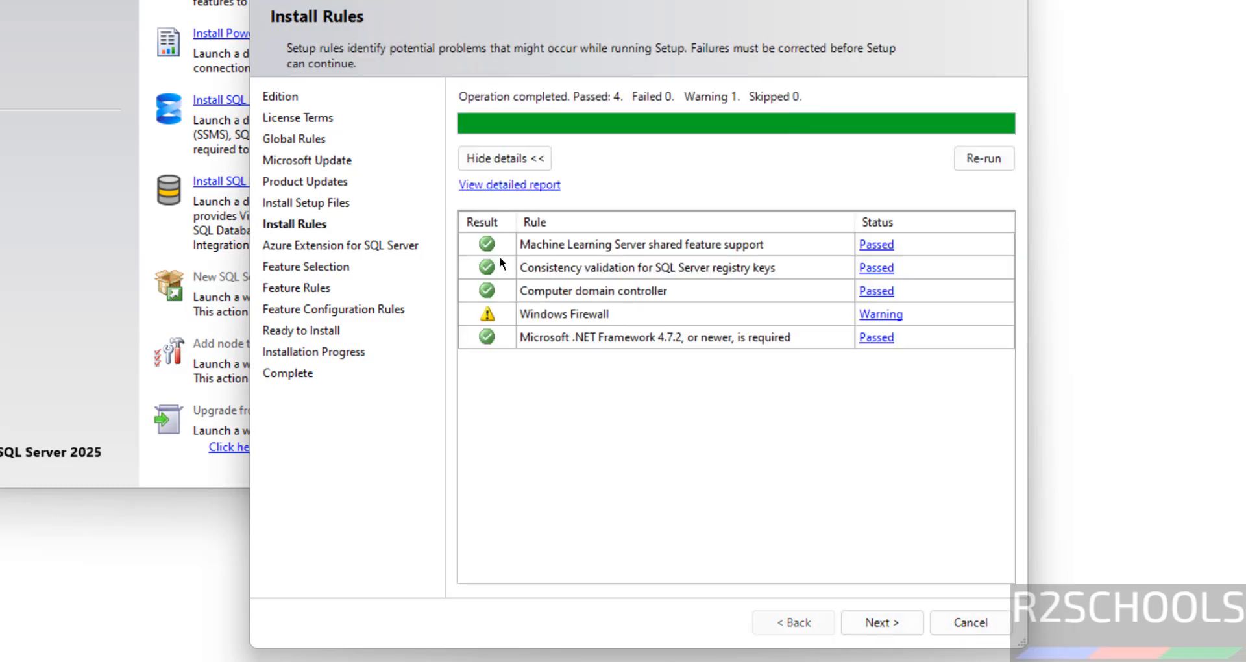
click(880, 624)
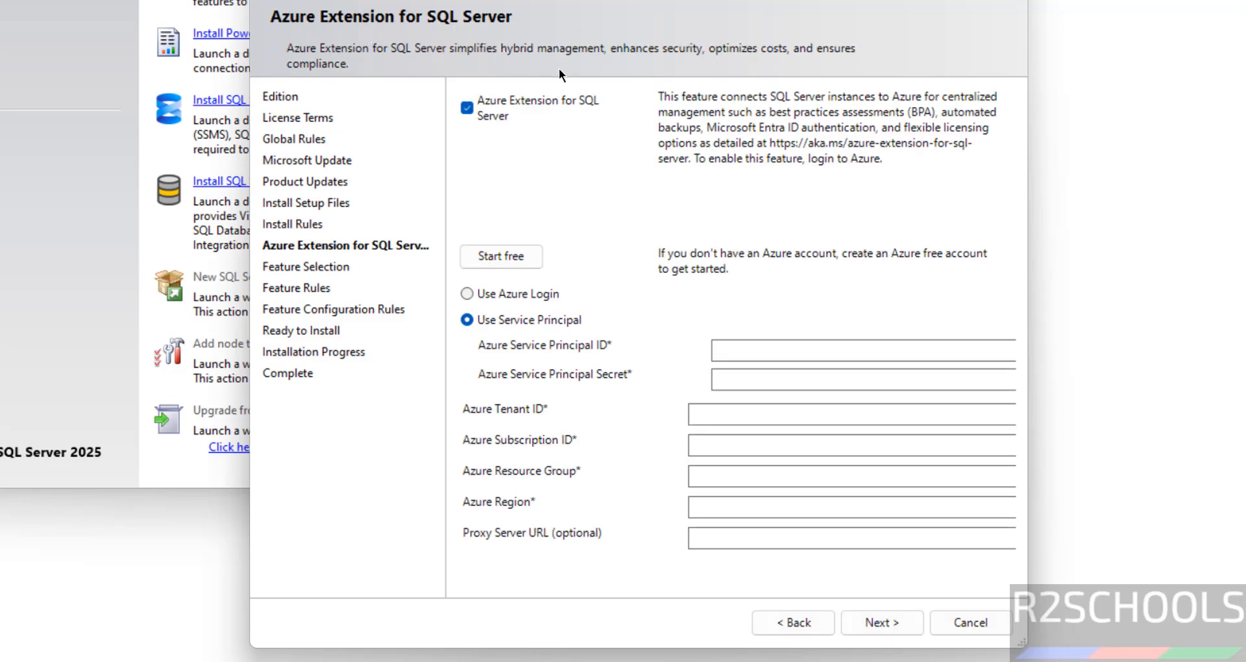
Step: Disable the Azure Extension for SQL Server and continue to the feature selection
click(470, 107)
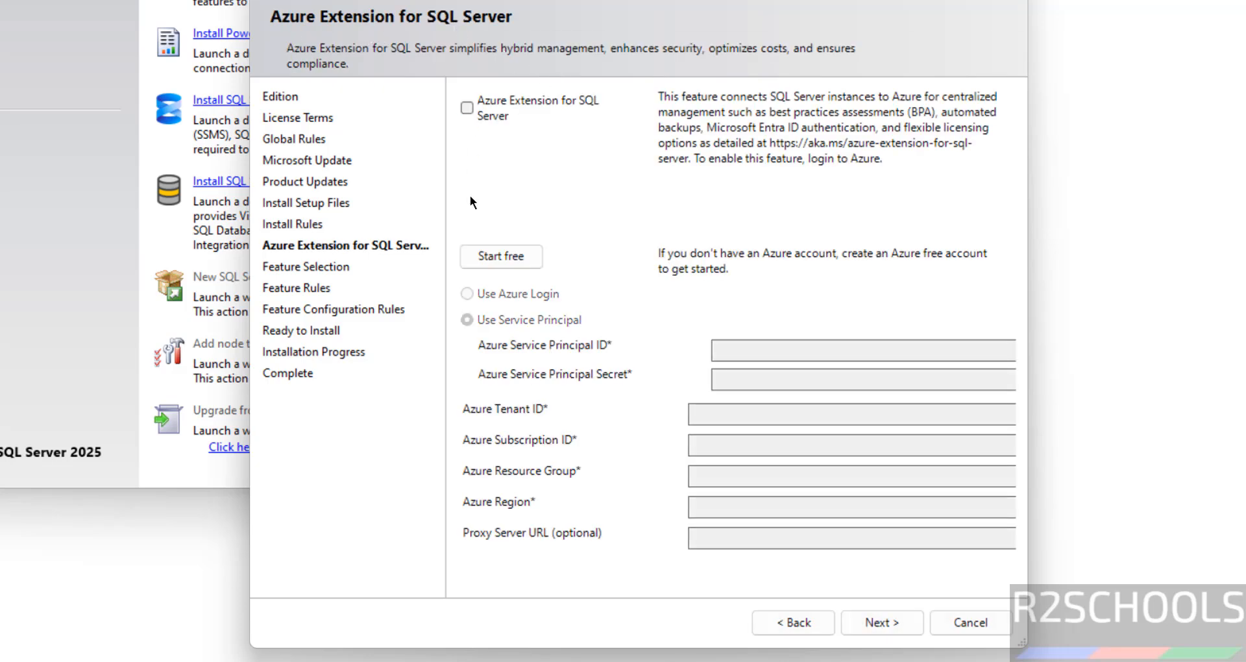
click(466, 105)
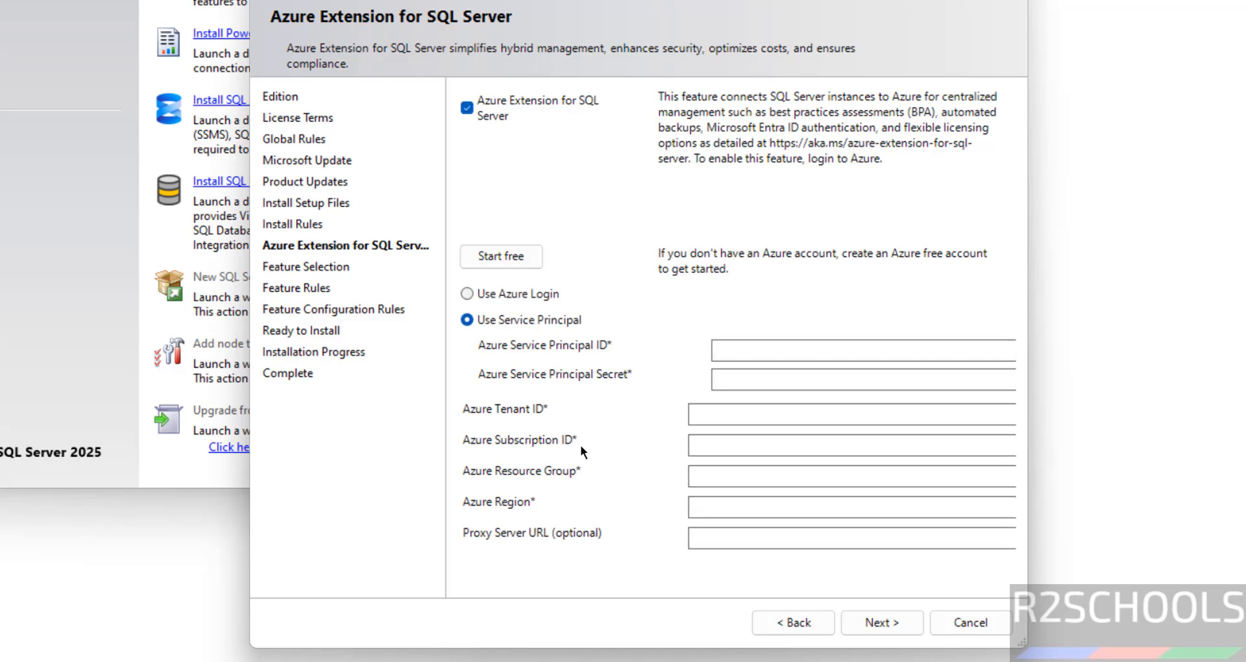
click(466, 107)
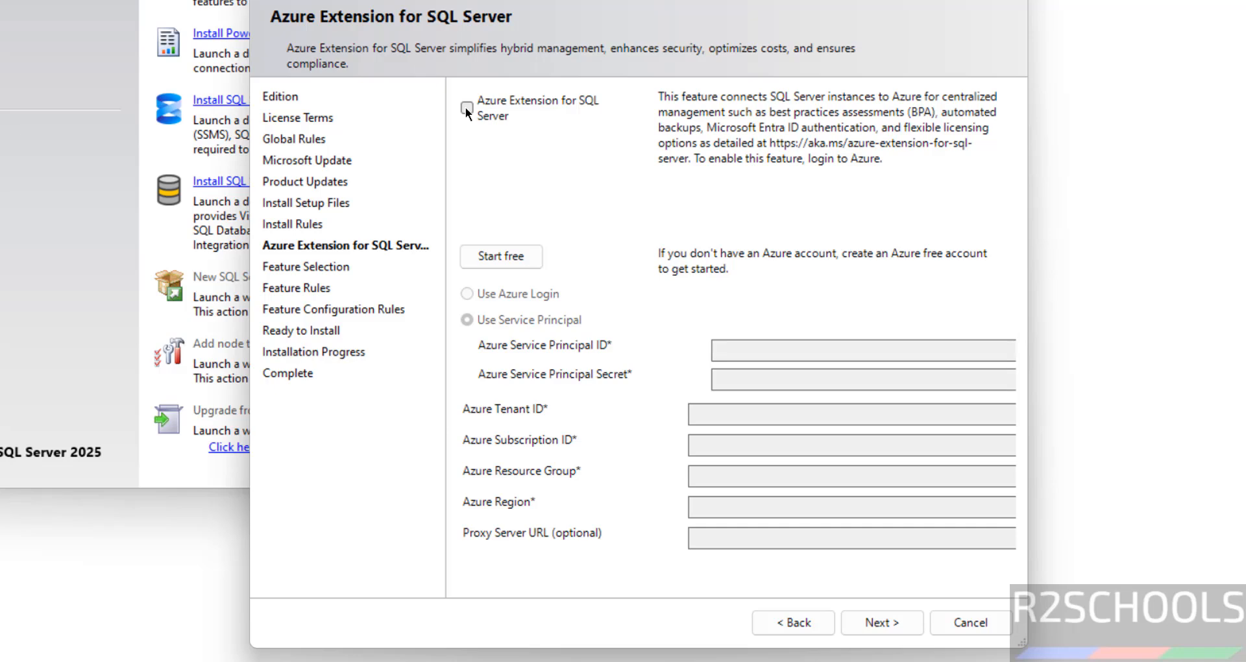
click(884, 611)
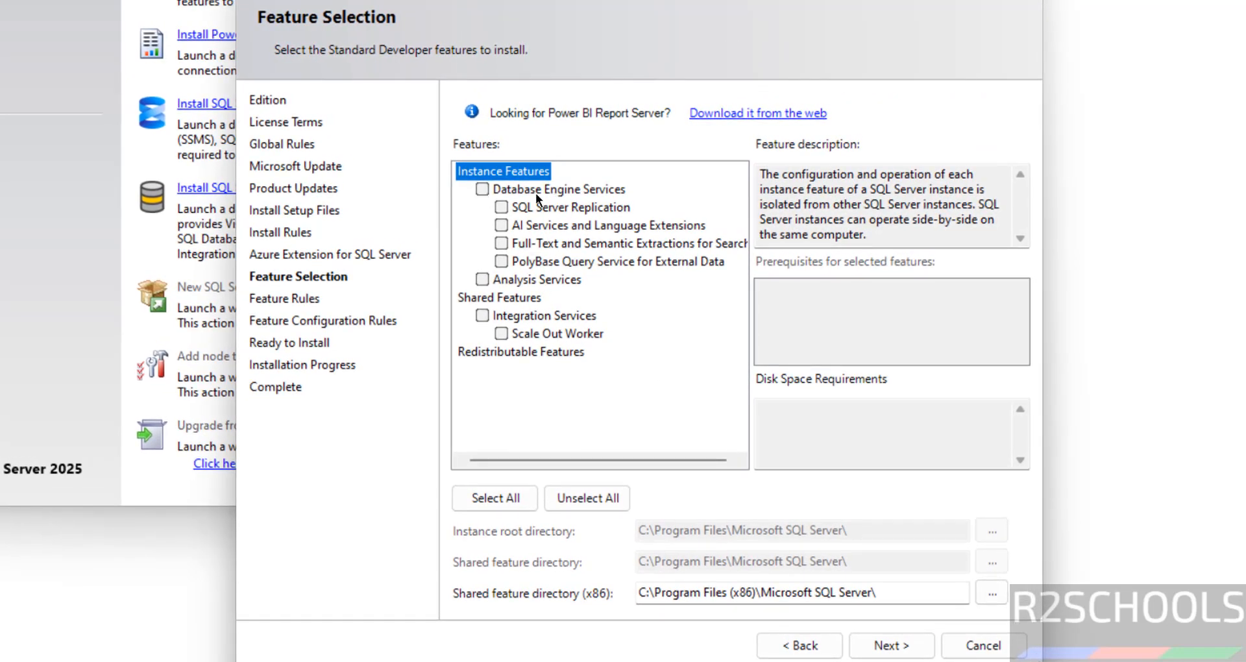
Step: Select Database Engine Services, SQL Server Replication, Integration Services and Scale Out Worker, and continue with the default directories
click(482, 188)
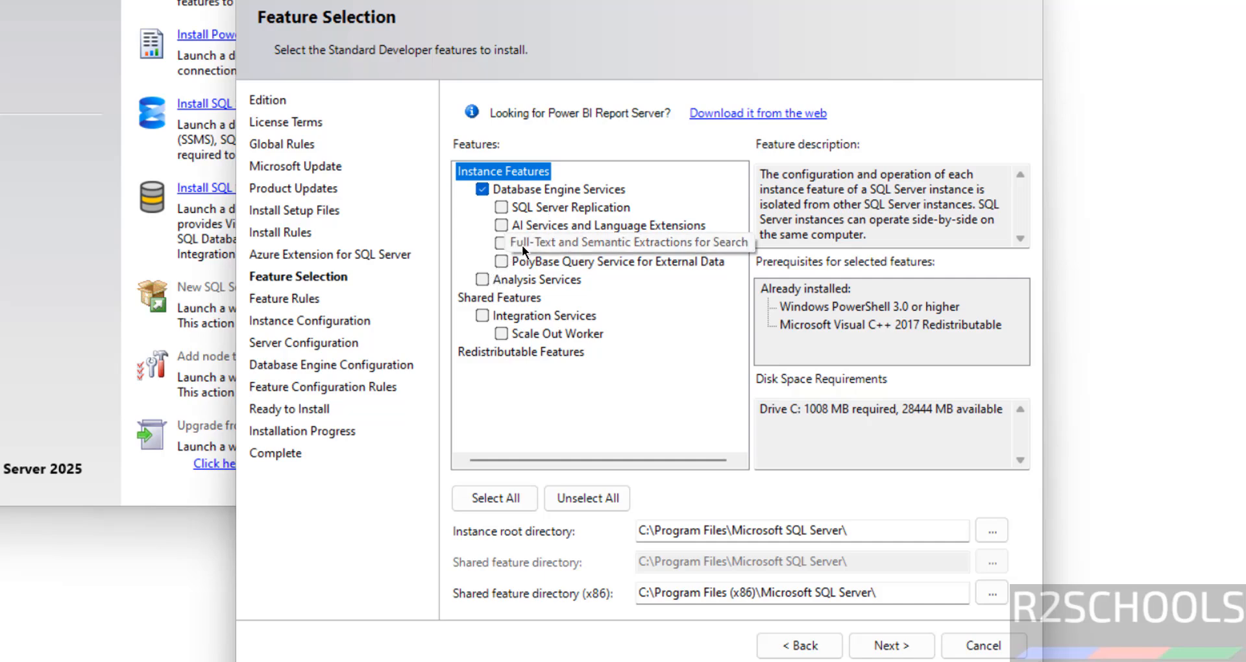
click(482, 315)
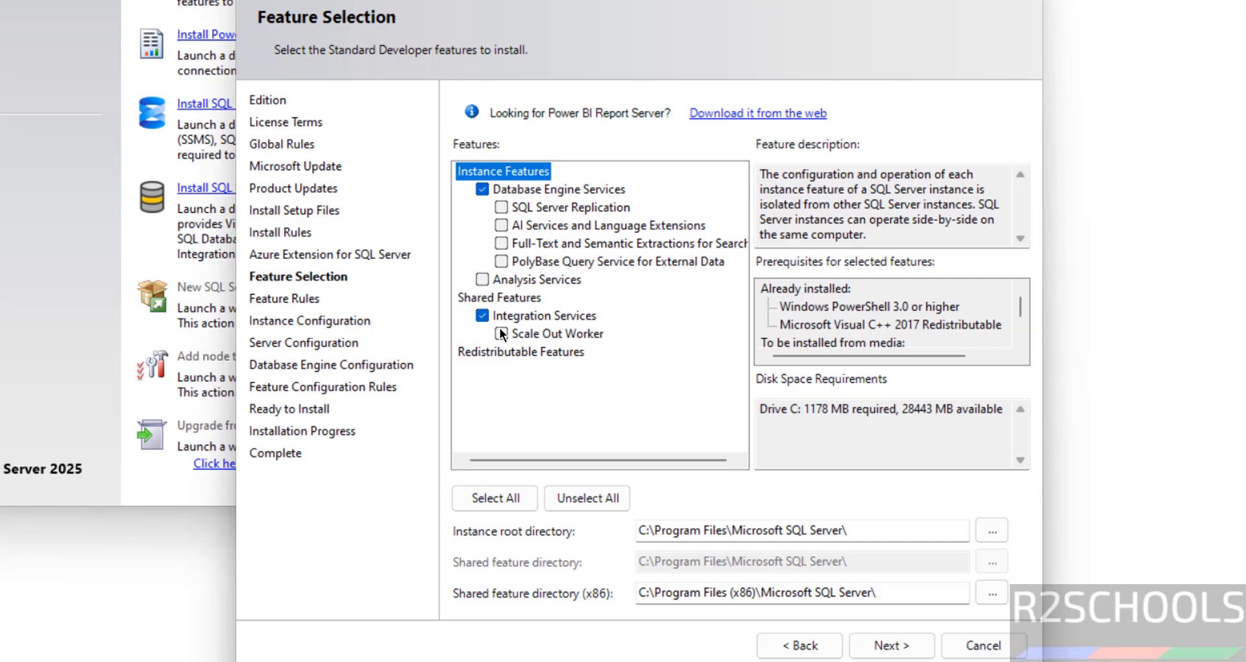
click(501, 332)
click(501, 207)
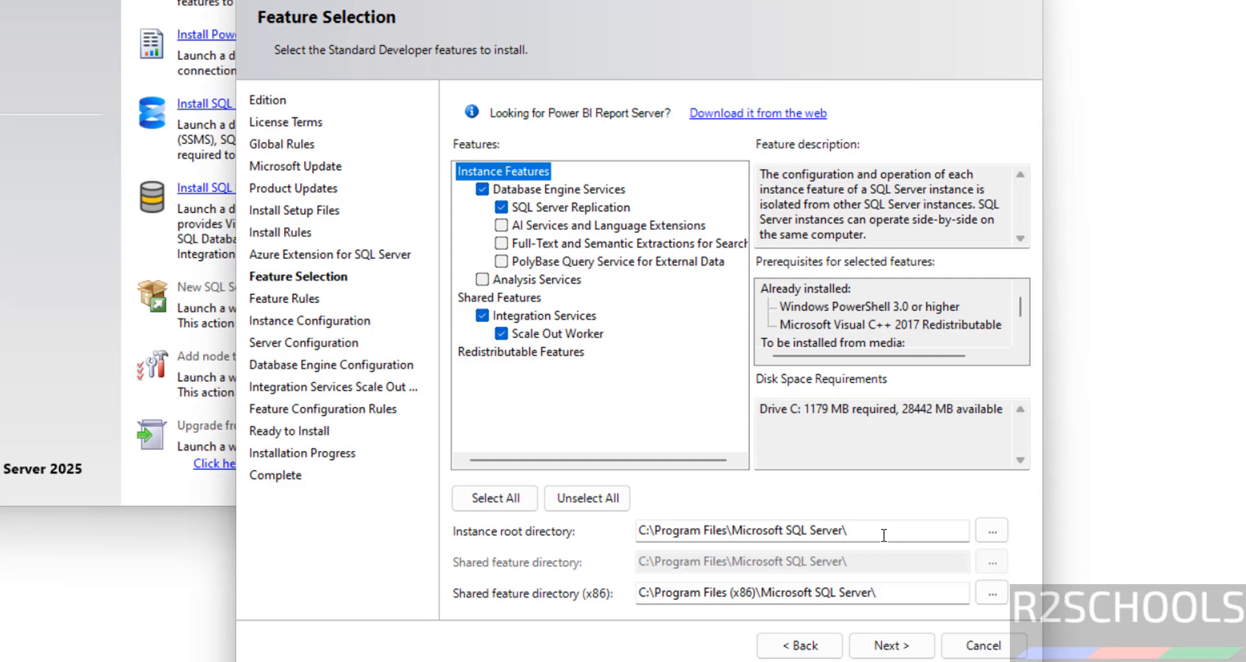
drag(883, 534, 673, 532)
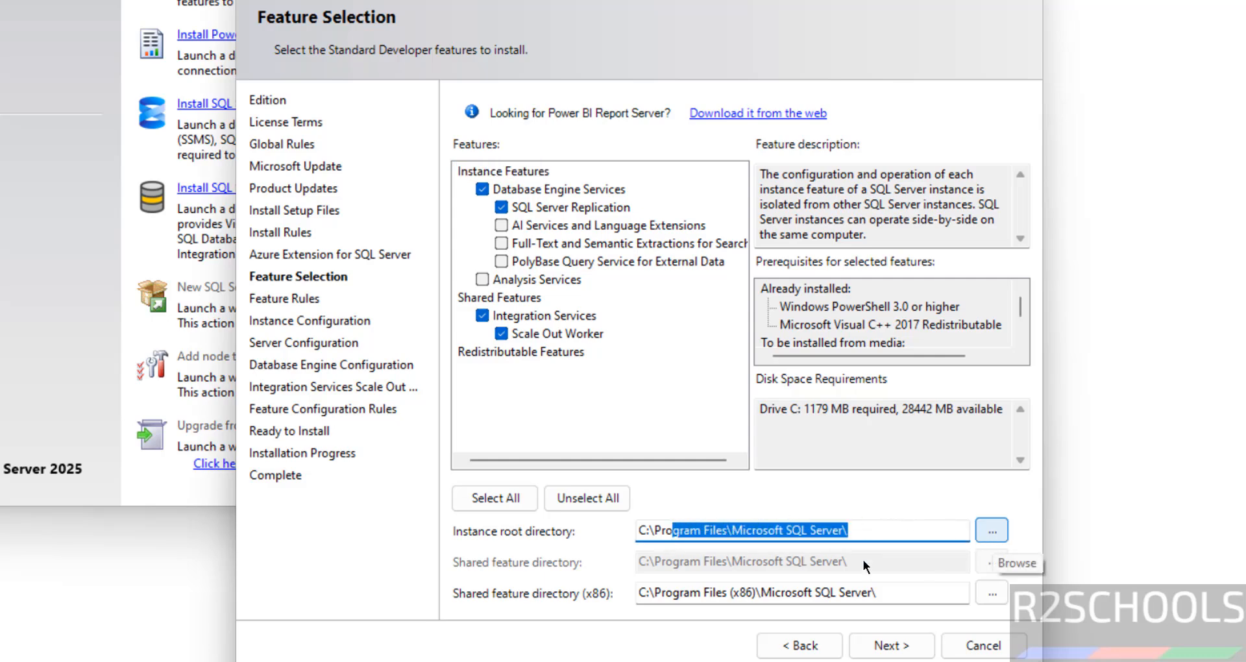
click(717, 592)
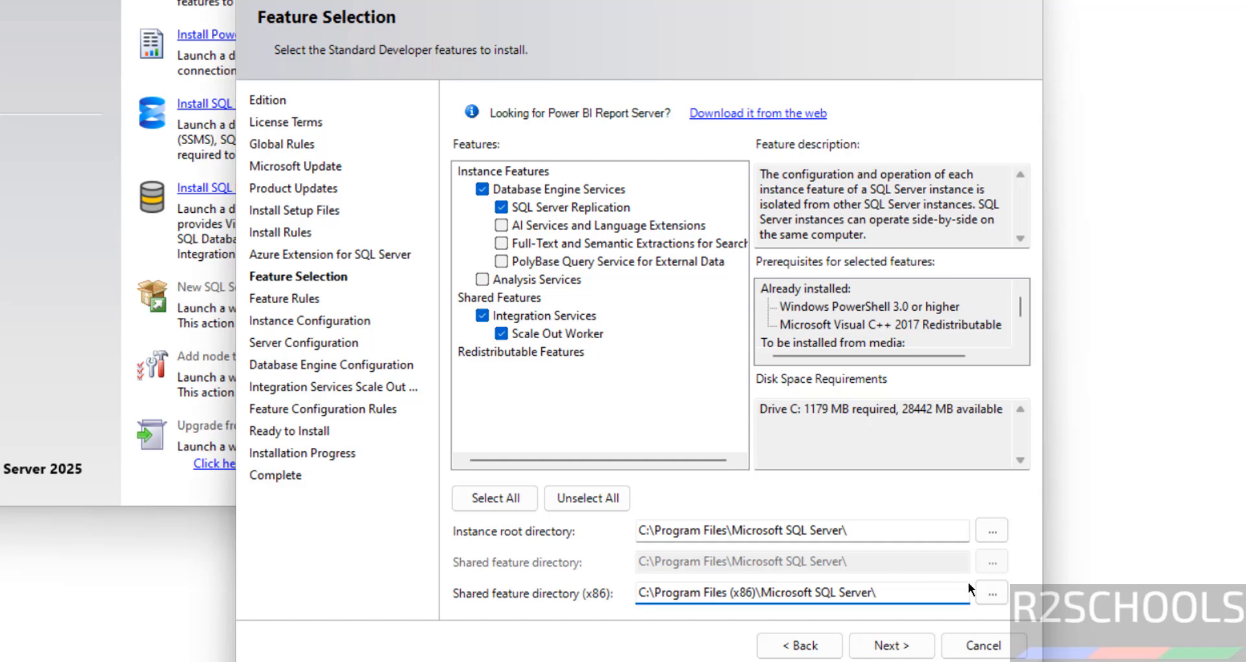
click(899, 645)
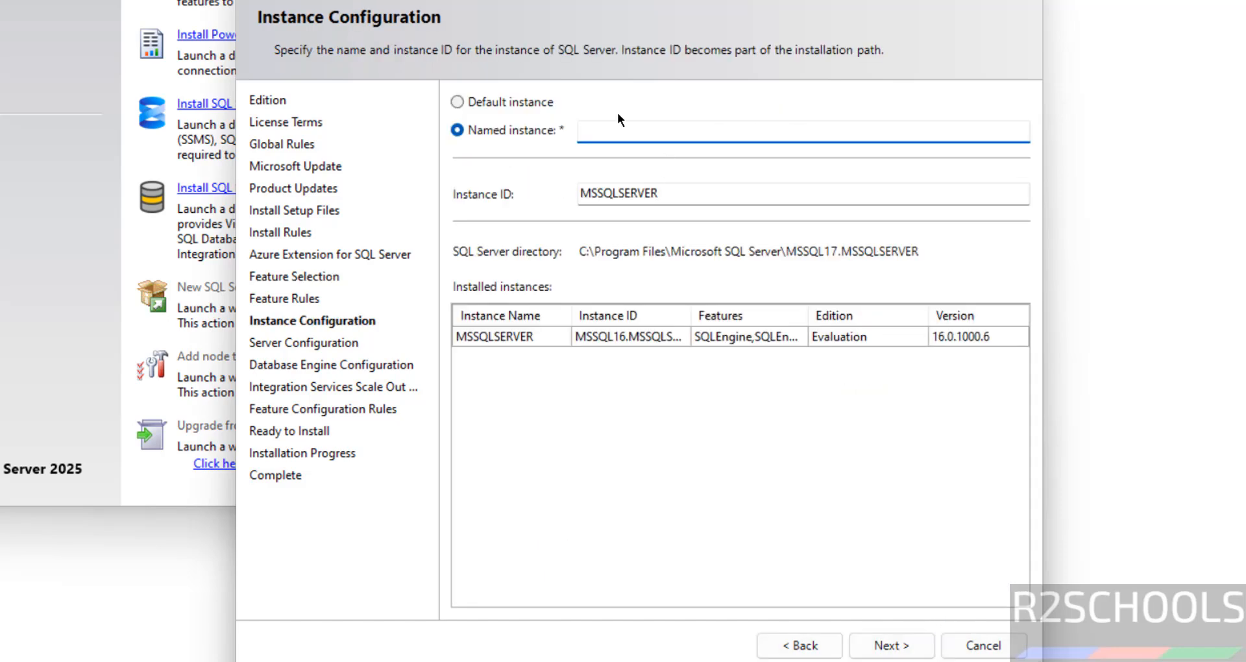
Step: Configure a named instance called b2b and continue to the server configuration
click(534, 102)
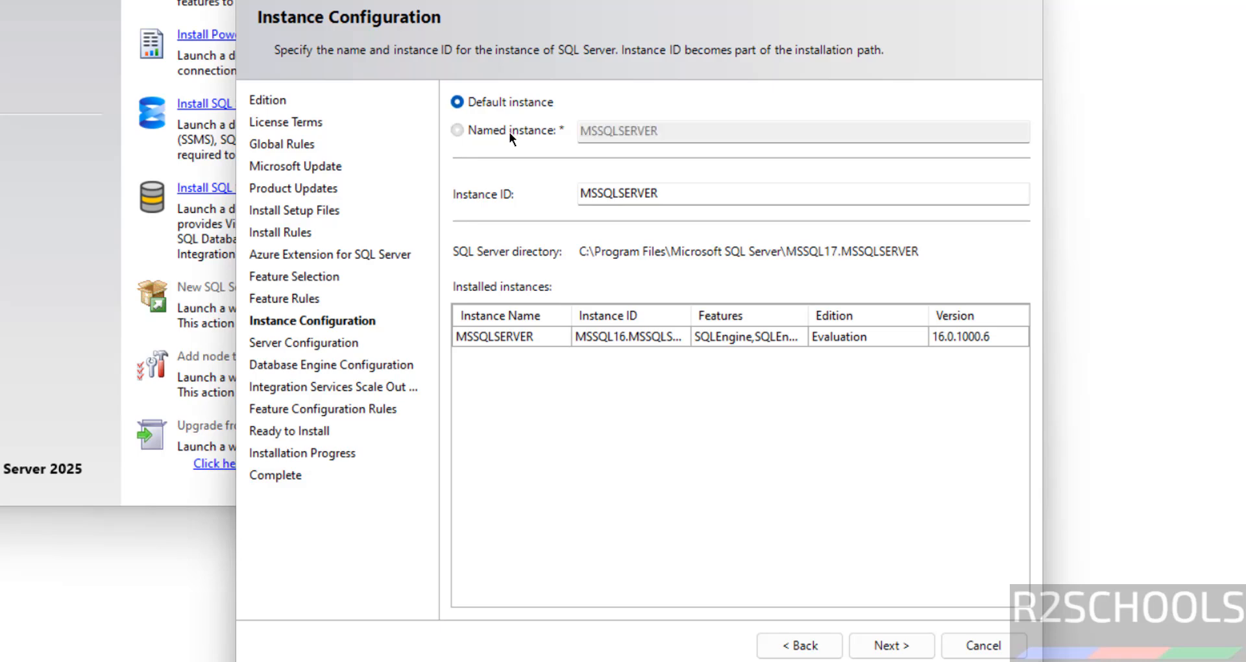
click(509, 131)
text(b2b)
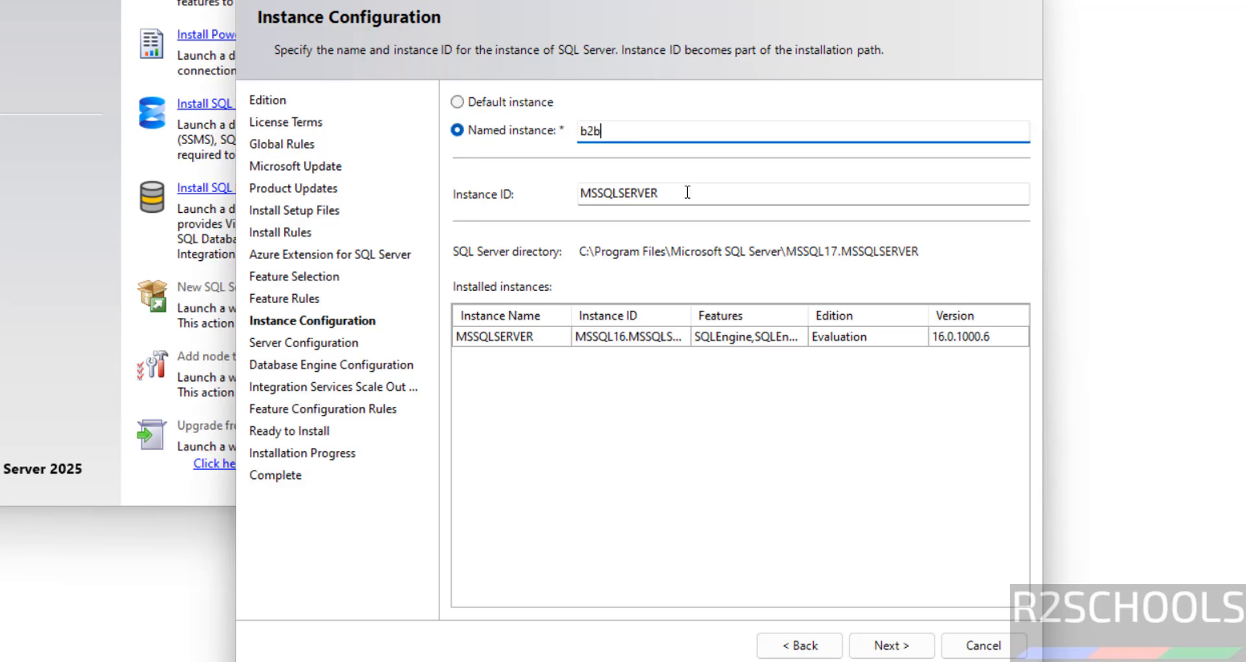
click(877, 647)
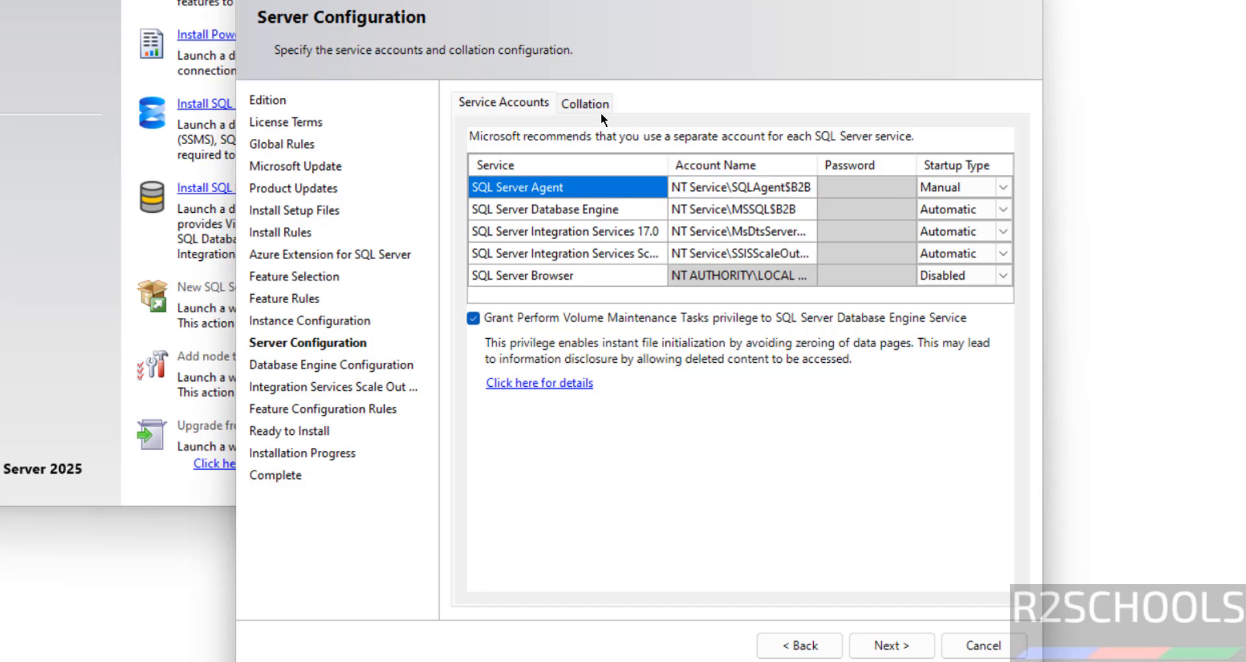
Step: Review the collation and service accounts, and continue with the default server configuration
click(578, 104)
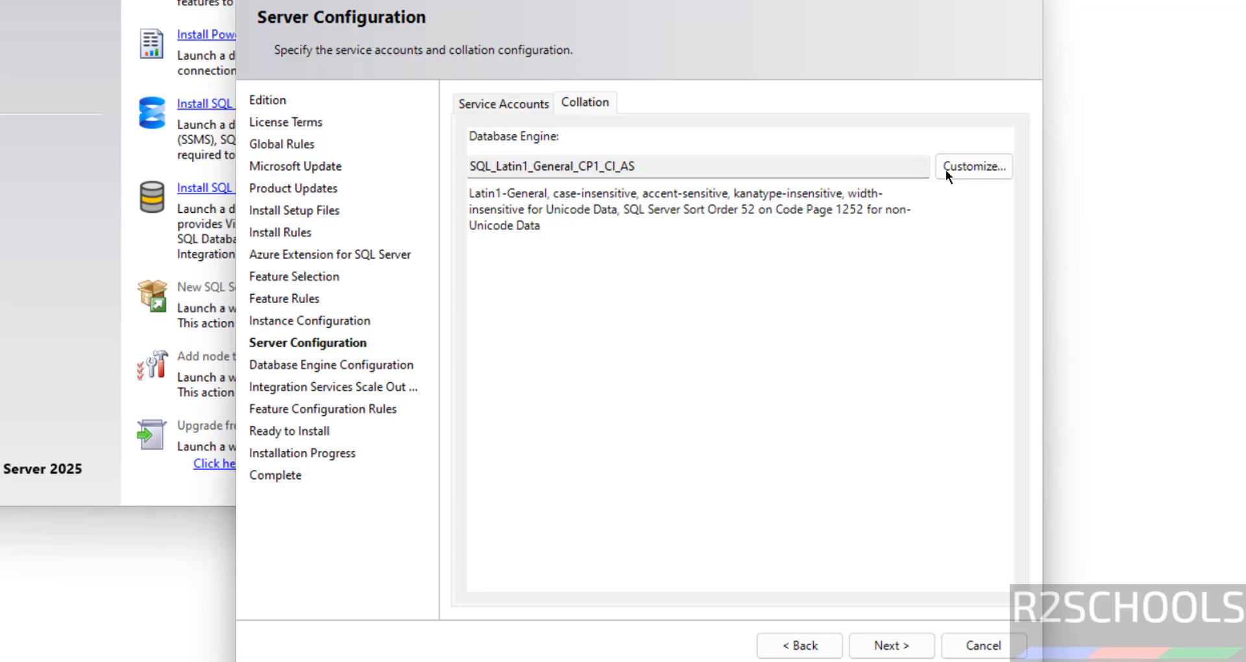
click(512, 101)
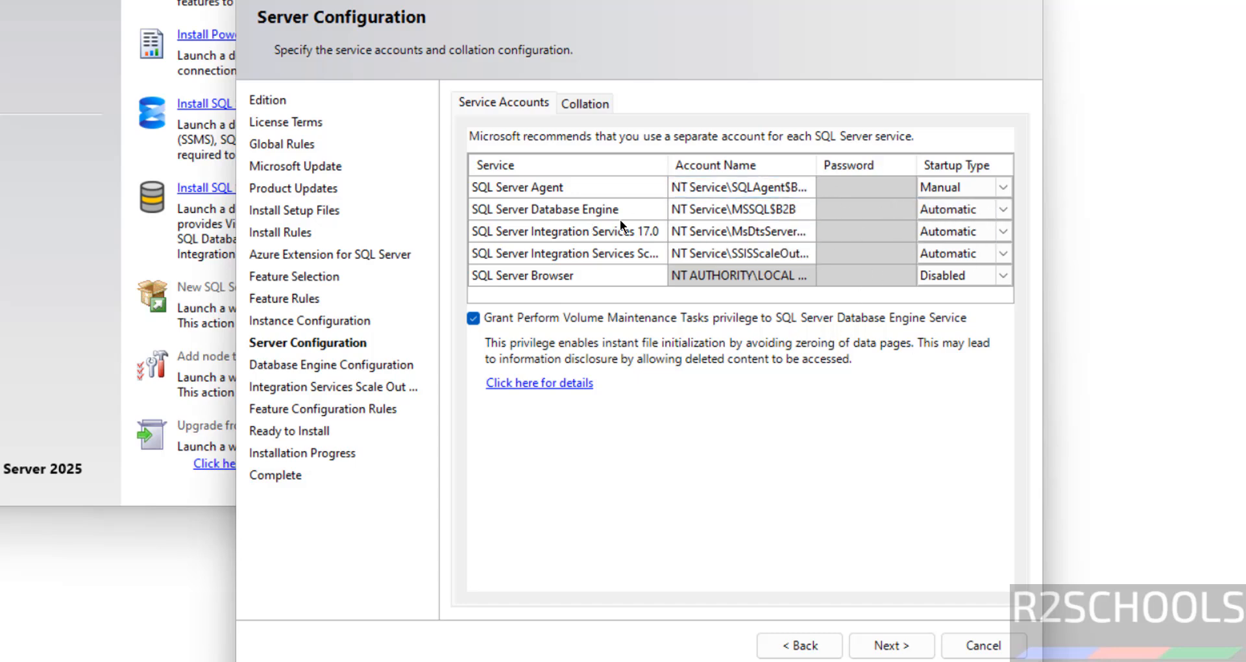
click(912, 646)
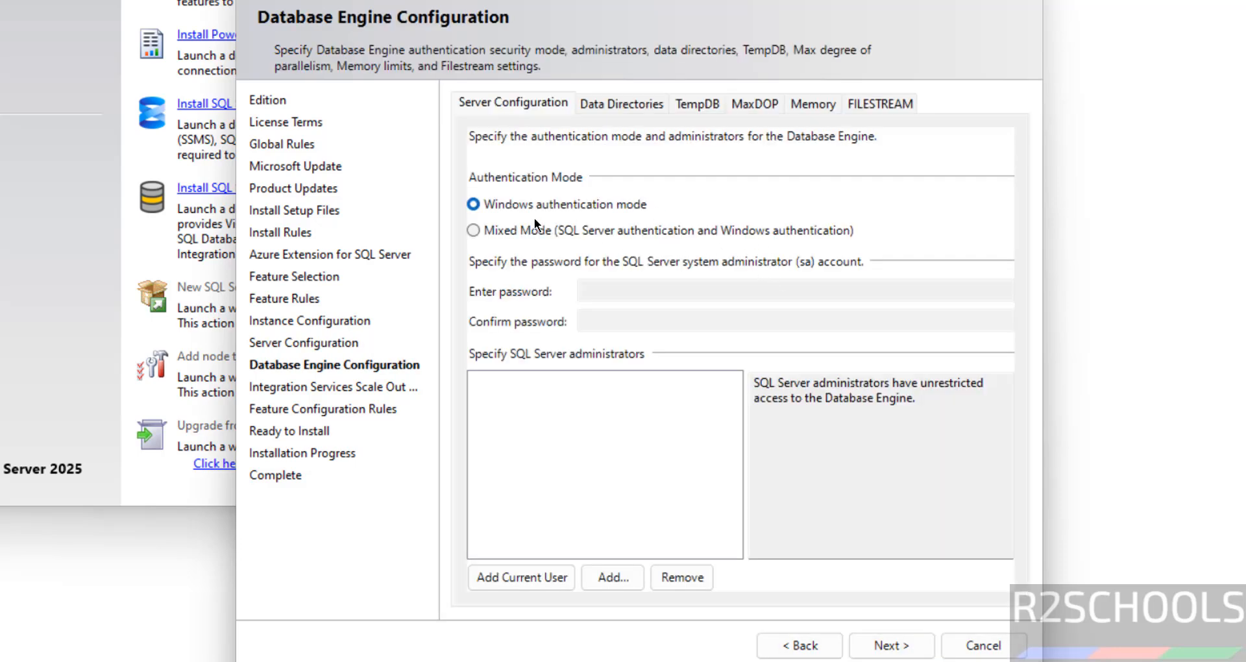
Step: Keep Windows authentication mode, add the current user as SQL Server administrator and continue
click(515, 233)
click(540, 580)
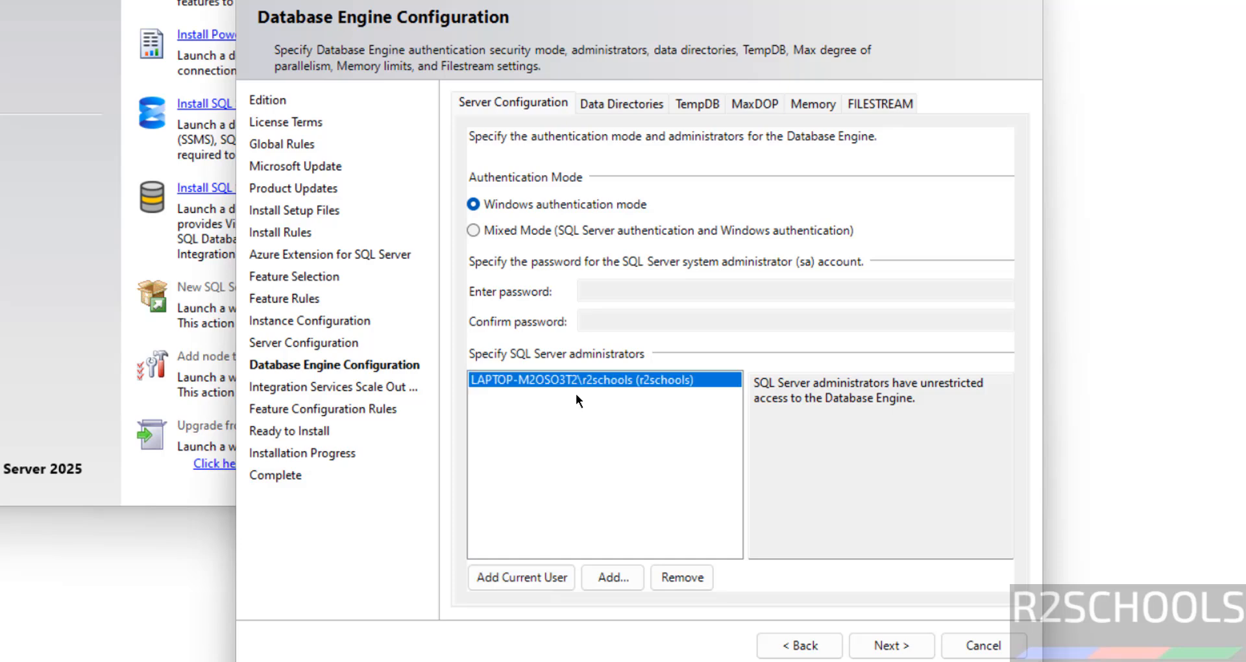
click(911, 642)
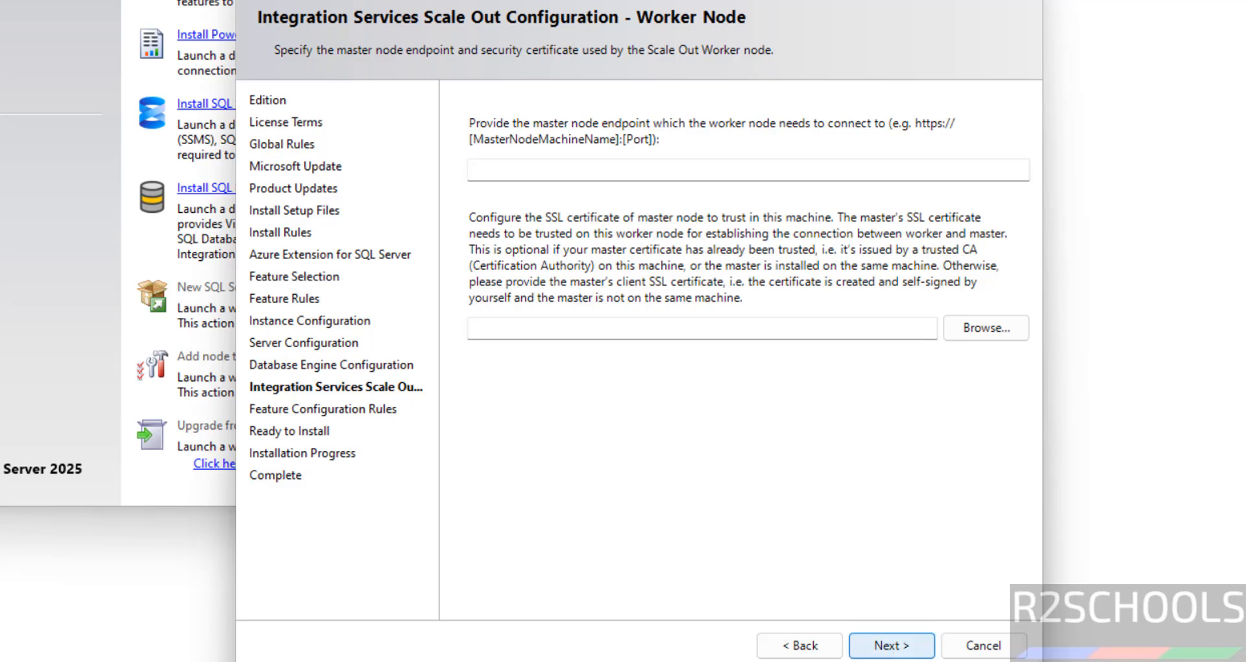
Step: Leave the Scale Out worker node settings blank, continue to the installation summary and highlight the configuration file path
click(877, 646)
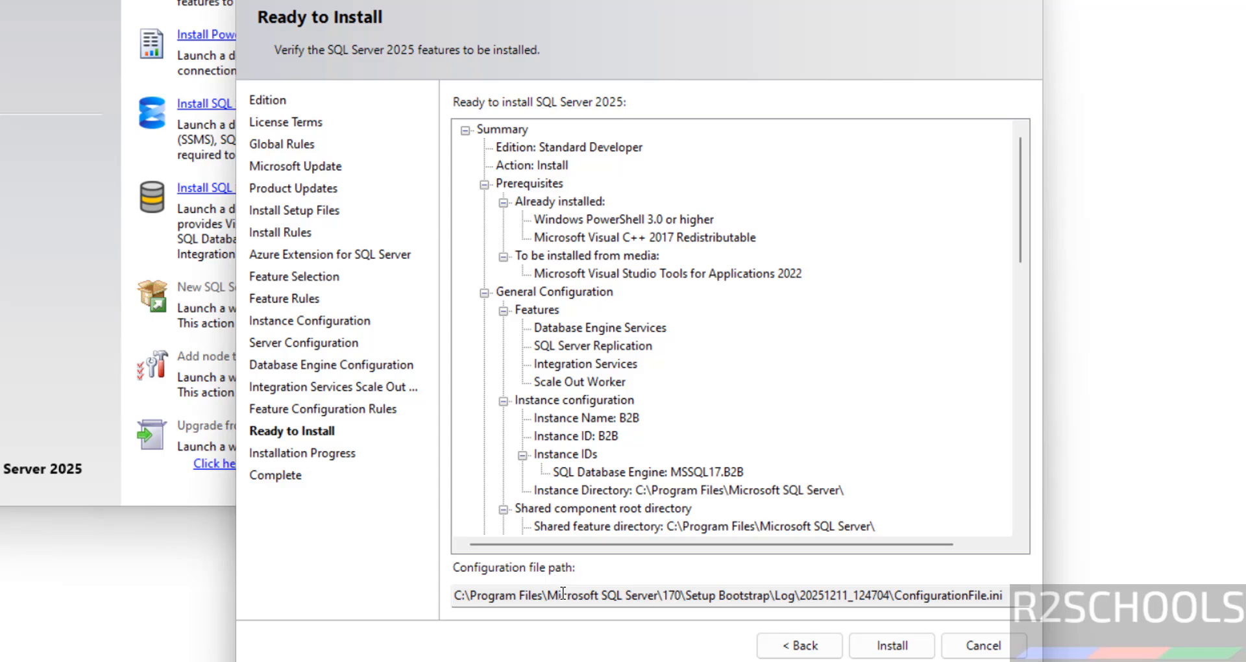
drag(562, 592, 889, 592)
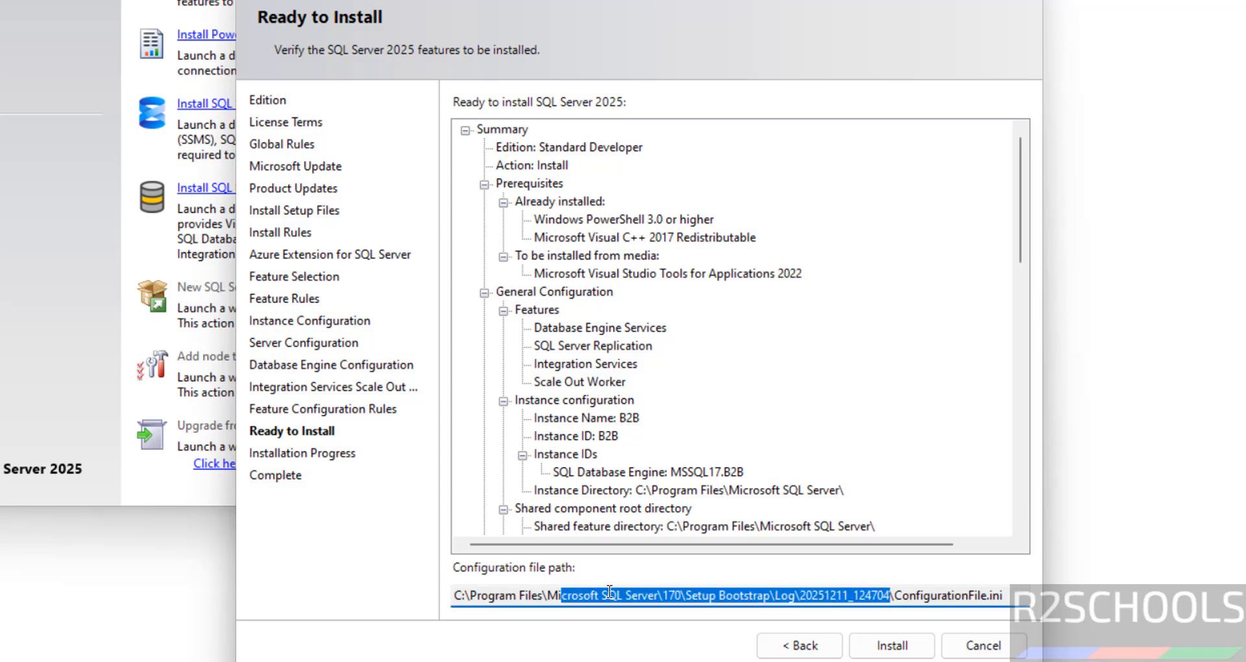
double_click(952, 594)
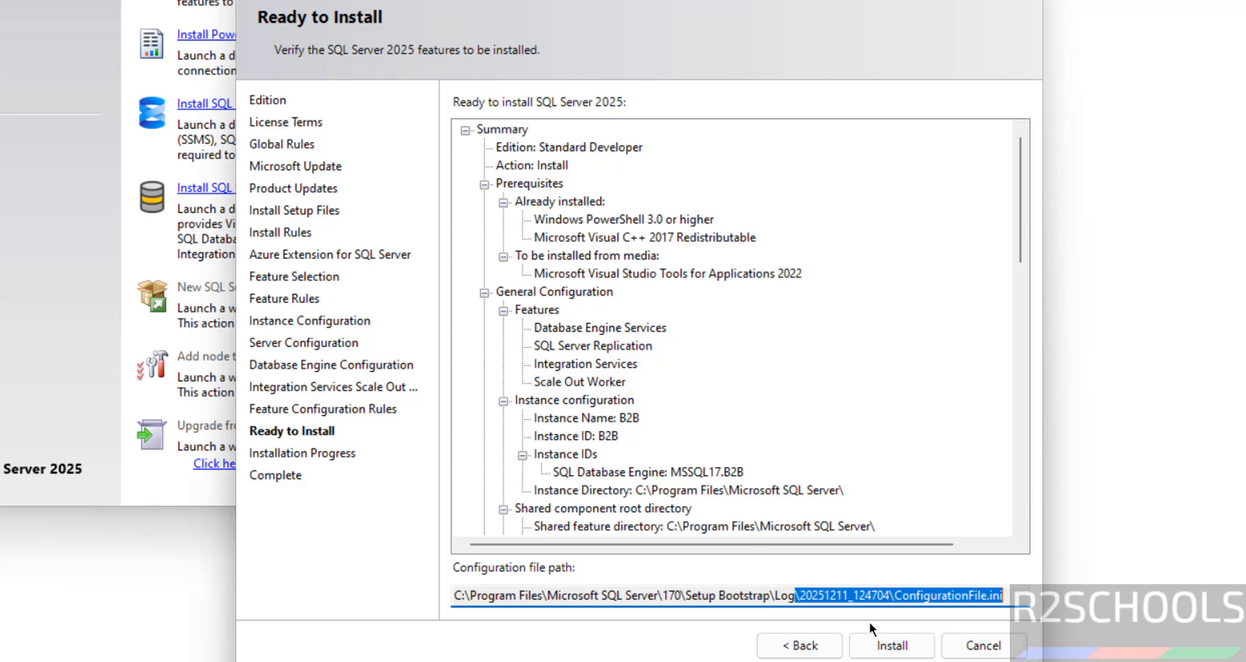
Step: Run the SQL Server 2025 installation with the summarized configuration and close the completed setup wizard
click(873, 649)
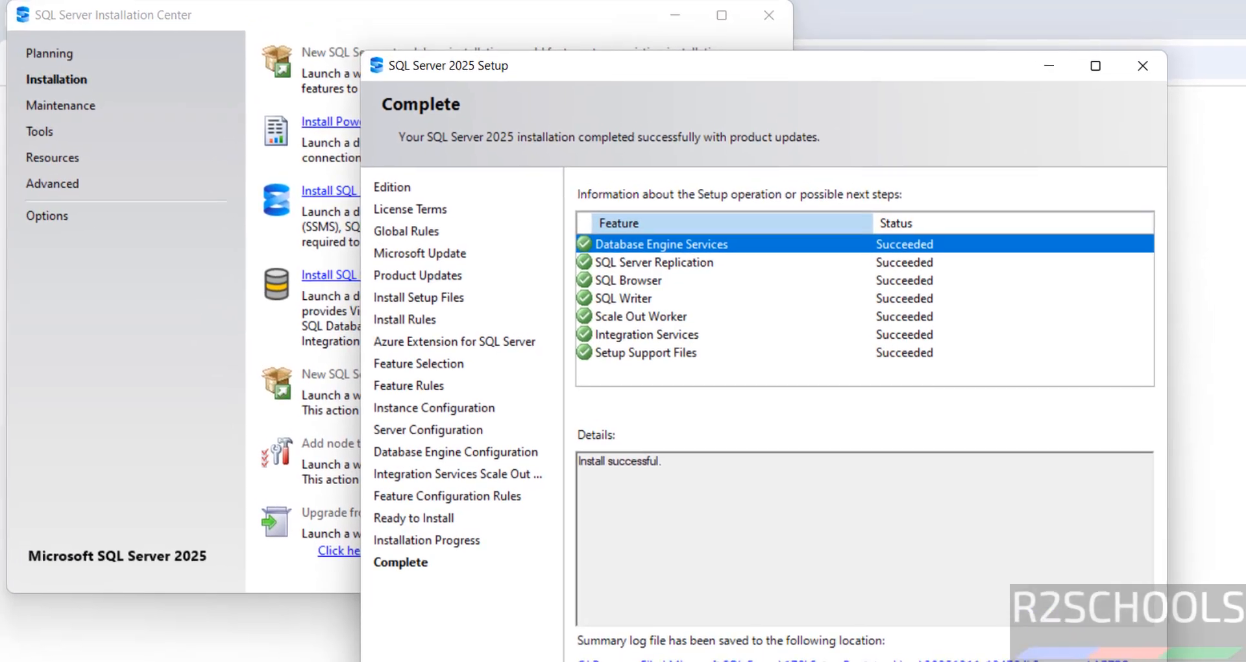
click(984, 645)
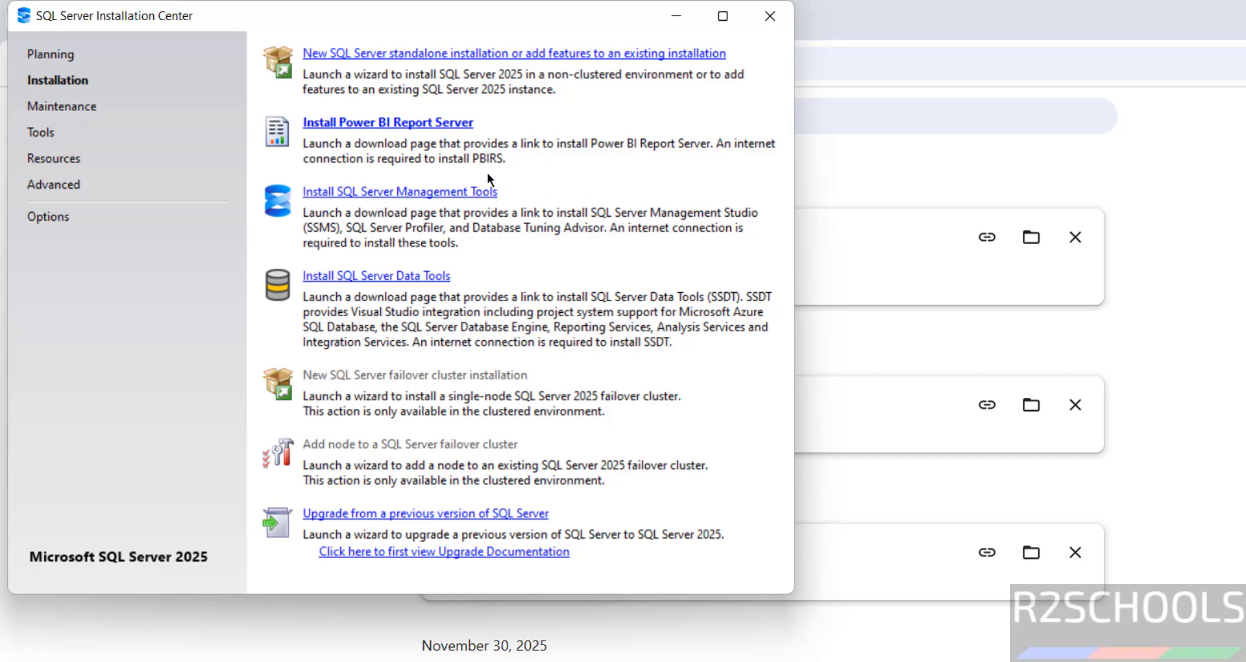
Step: Download the SQL Server Management Studio 22 installer from the Microsoft Learn page, run vs_SSMS.exe and continue past the license notice
click(384, 199)
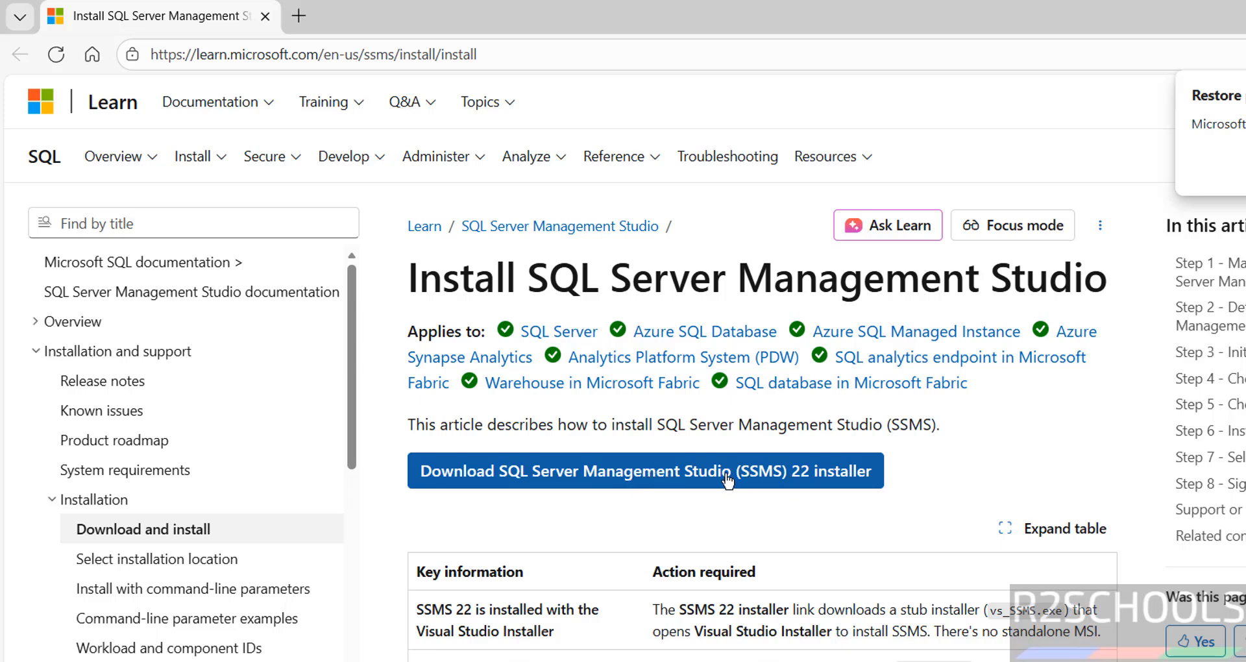
click(592, 472)
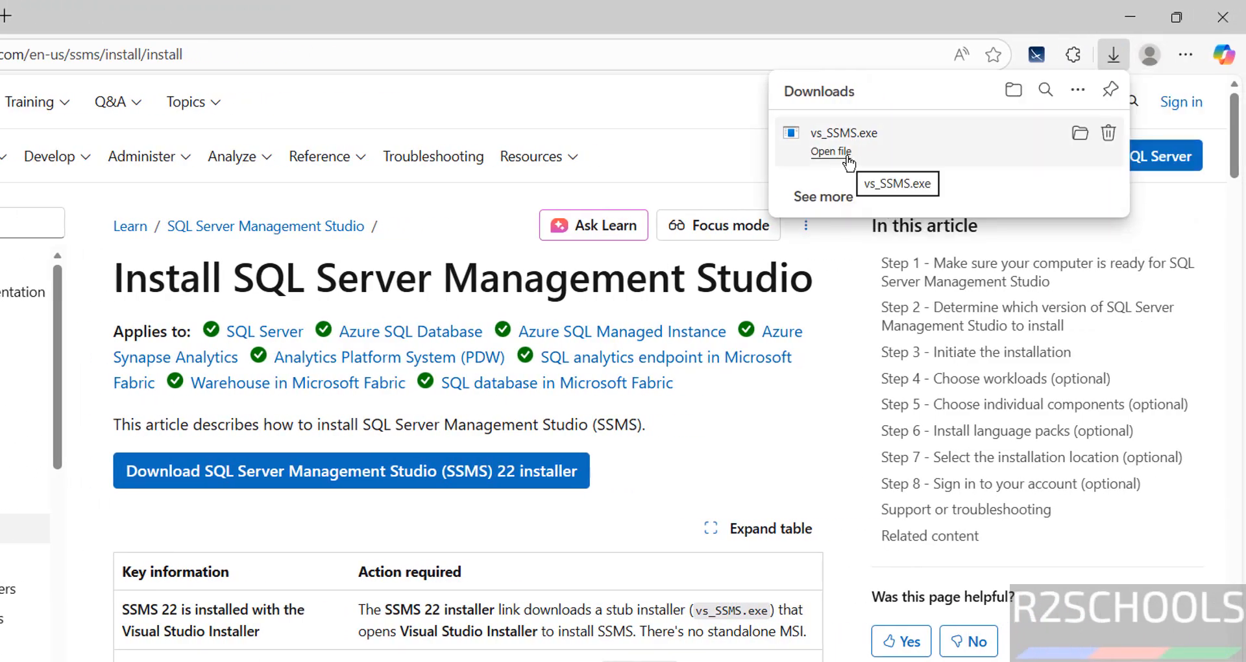
click(847, 157)
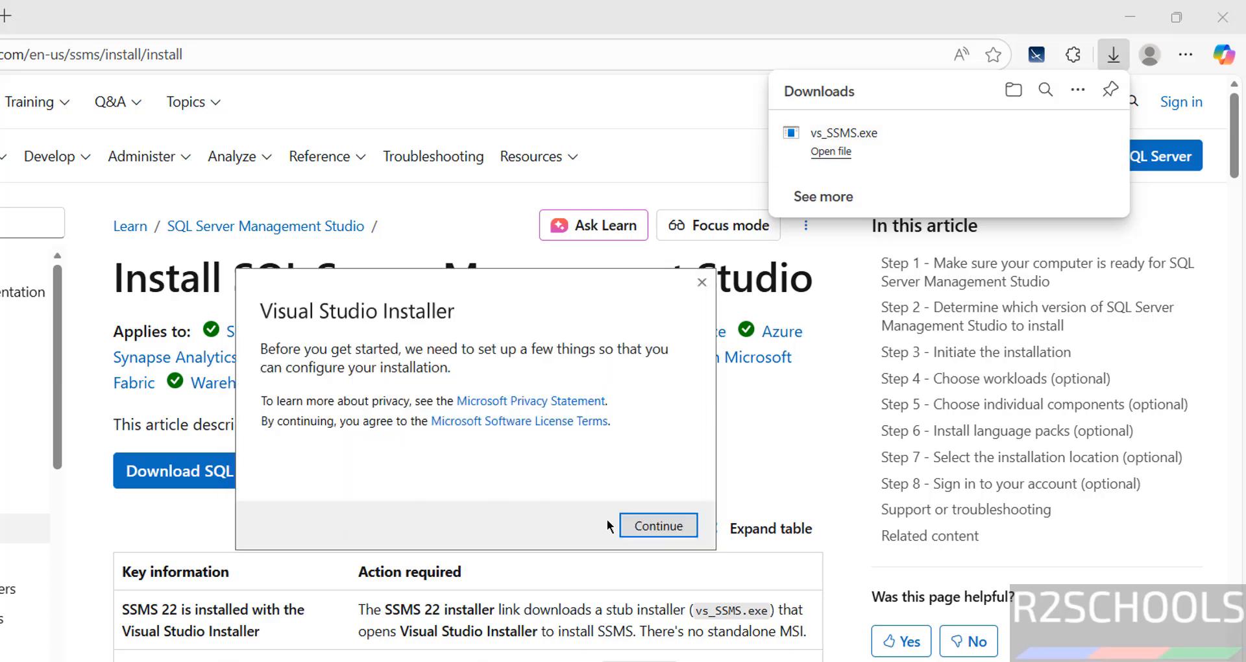
click(648, 526)
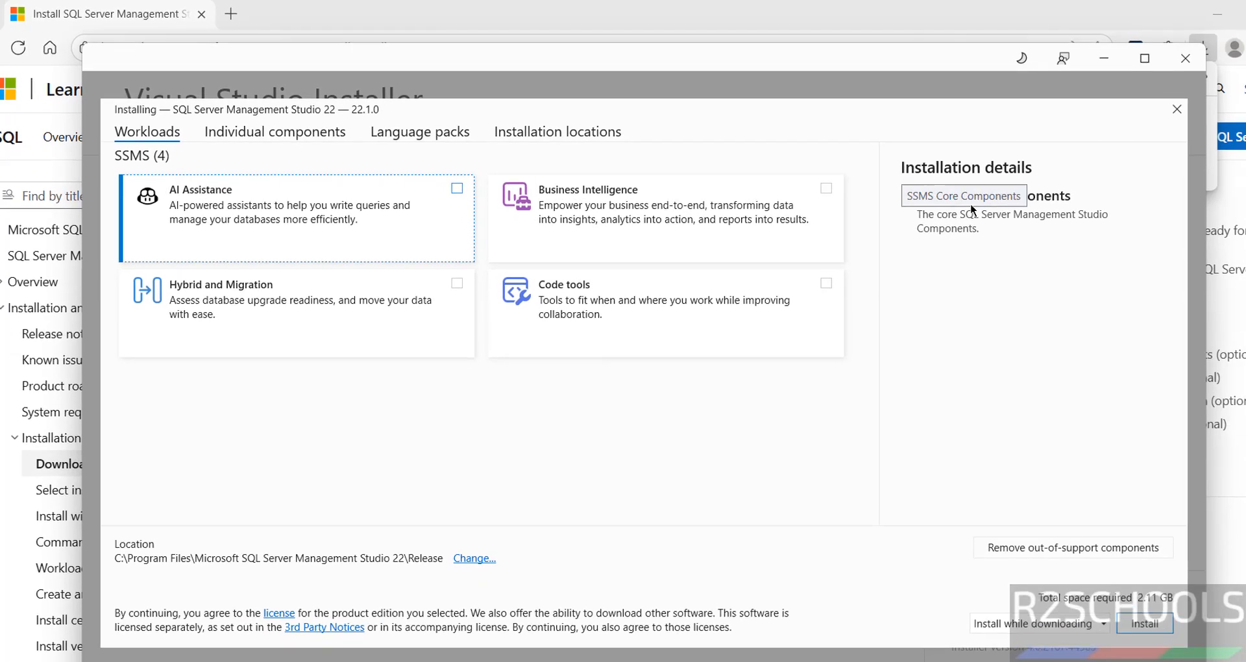
Step: Select the AI Assistance, Business Intelligence, Hybrid and Migration, and Code tools workloads and install SQL Server Management Studio 22
click(302, 219)
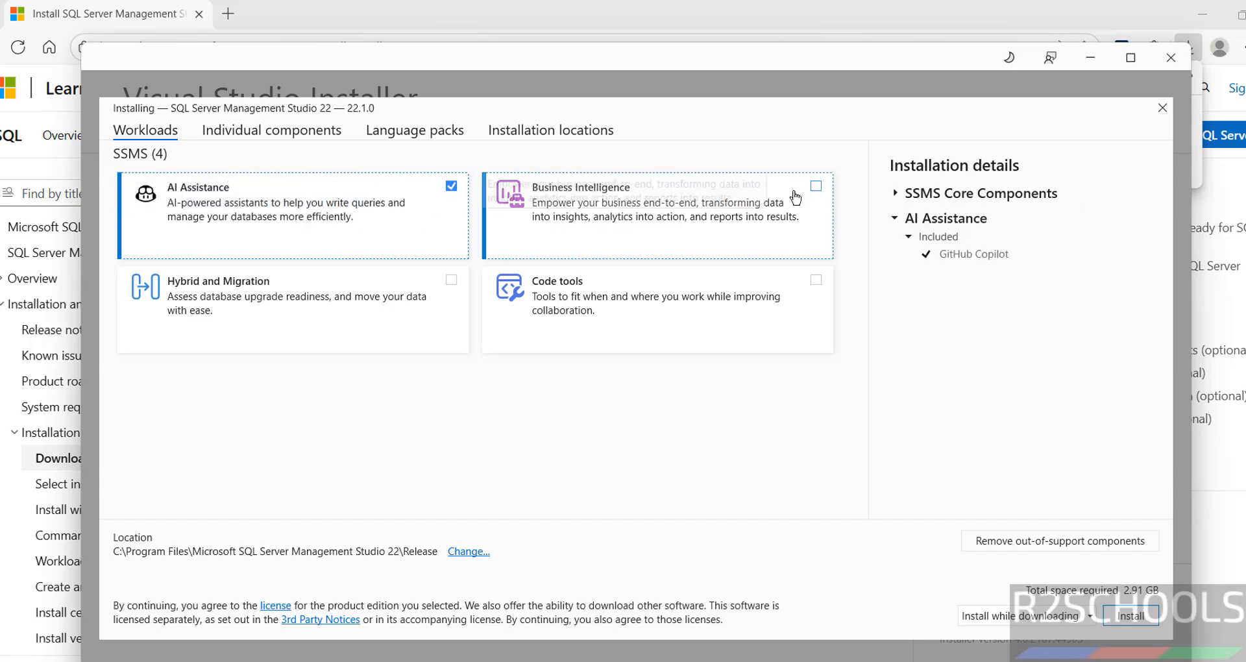
click(816, 186)
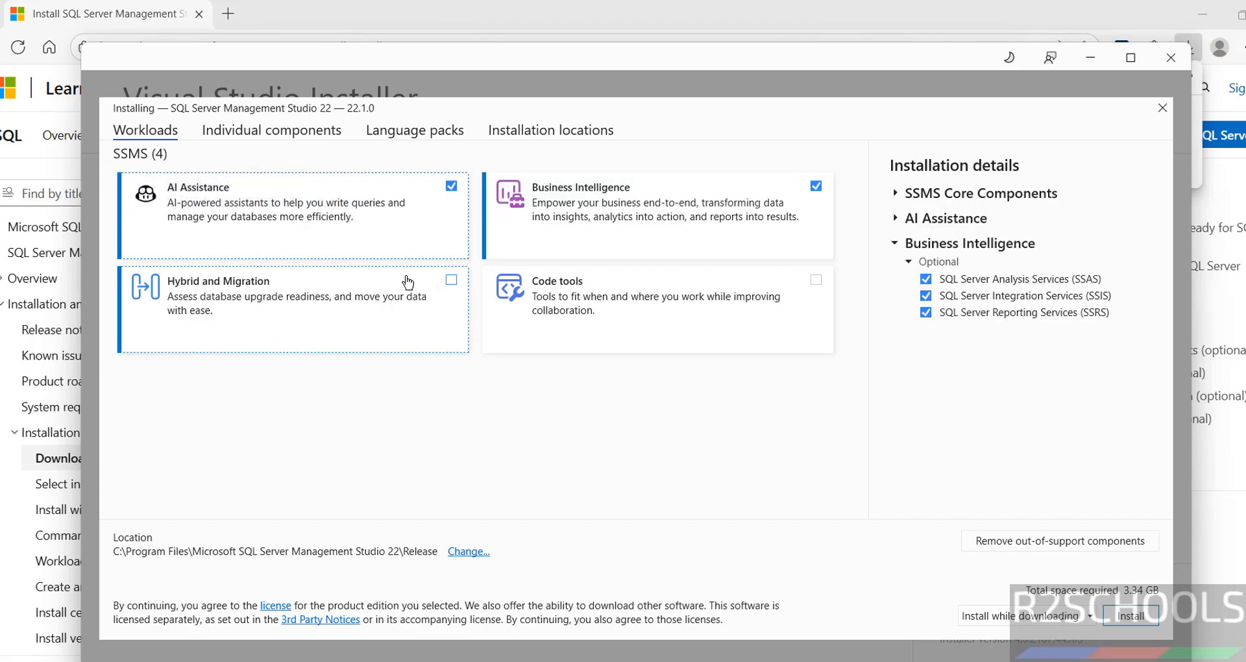
click(451, 280)
click(815, 285)
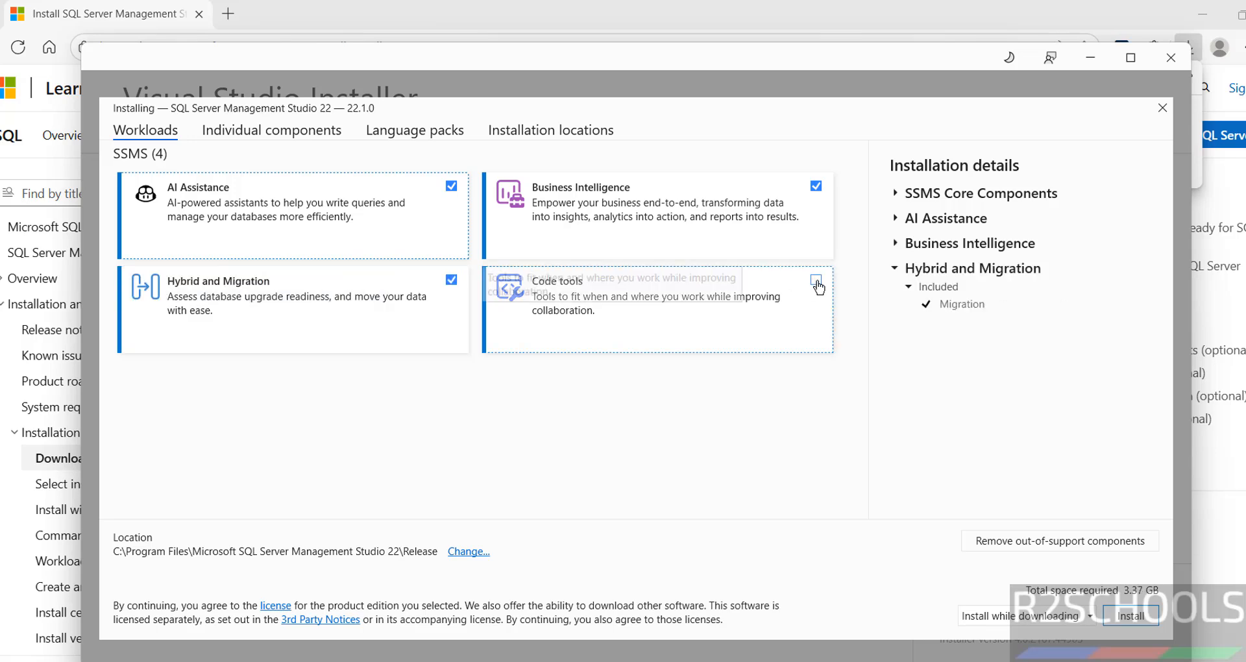
click(816, 288)
click(815, 286)
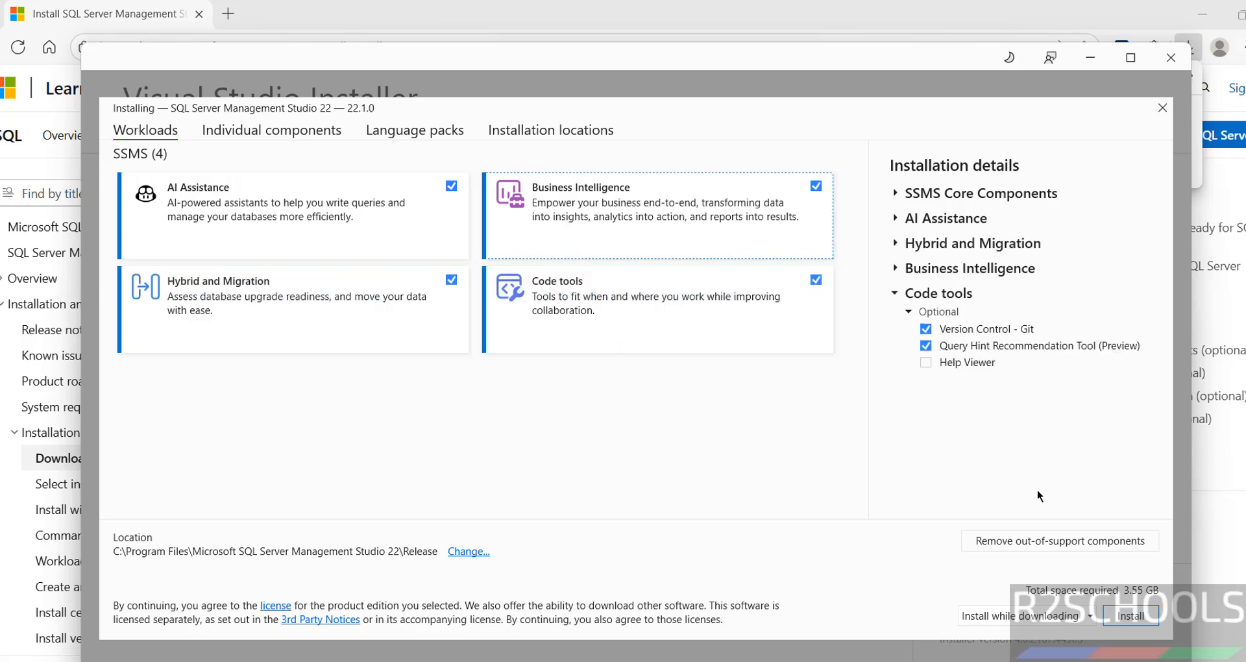
click(1117, 615)
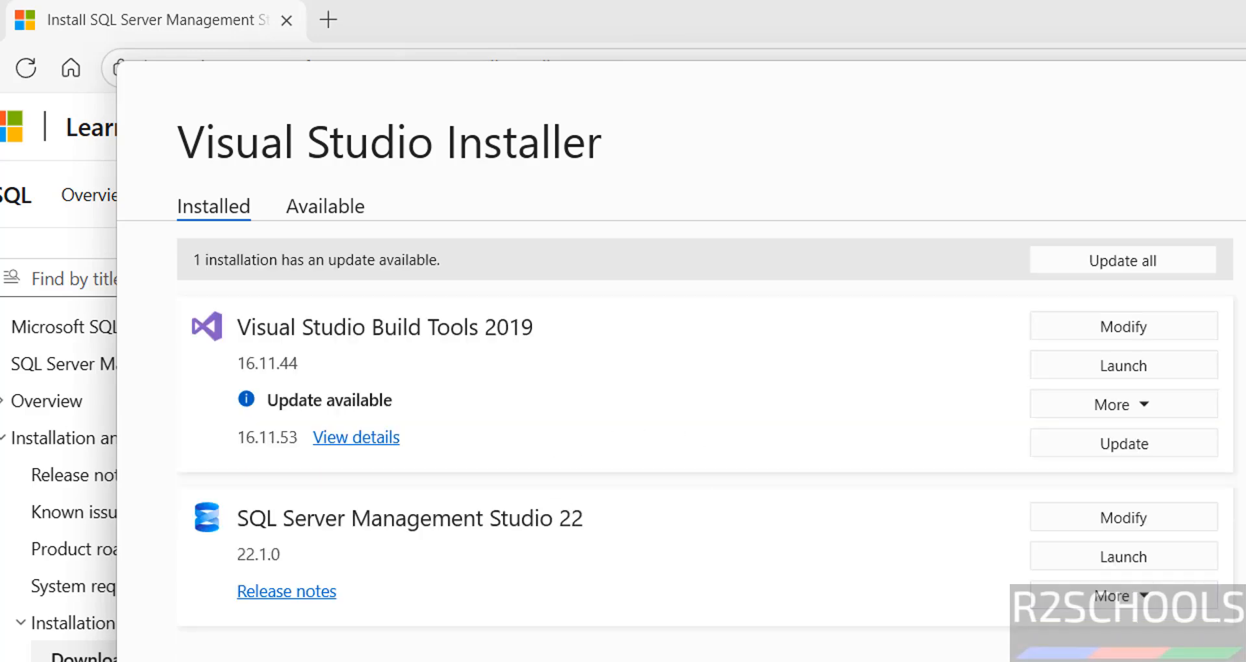
Step: Launch SQL Server Management Studio 22, skip signing in and decline importing user settings from SSMS 20
click(1128, 562)
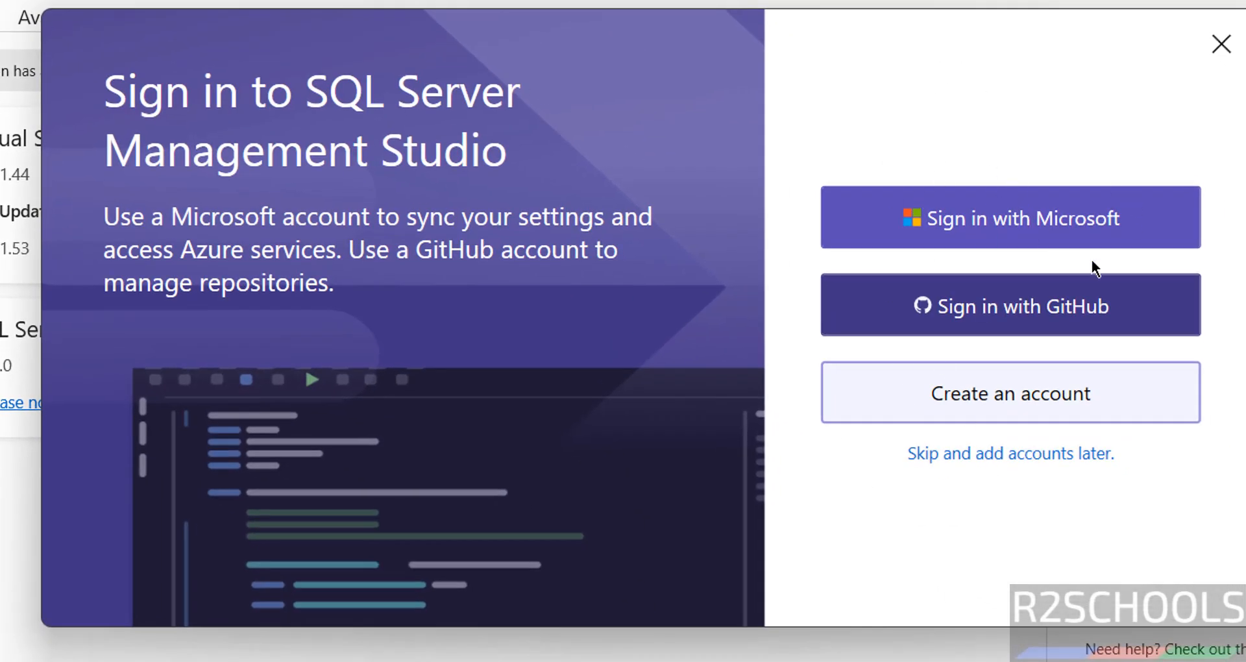
click(932, 457)
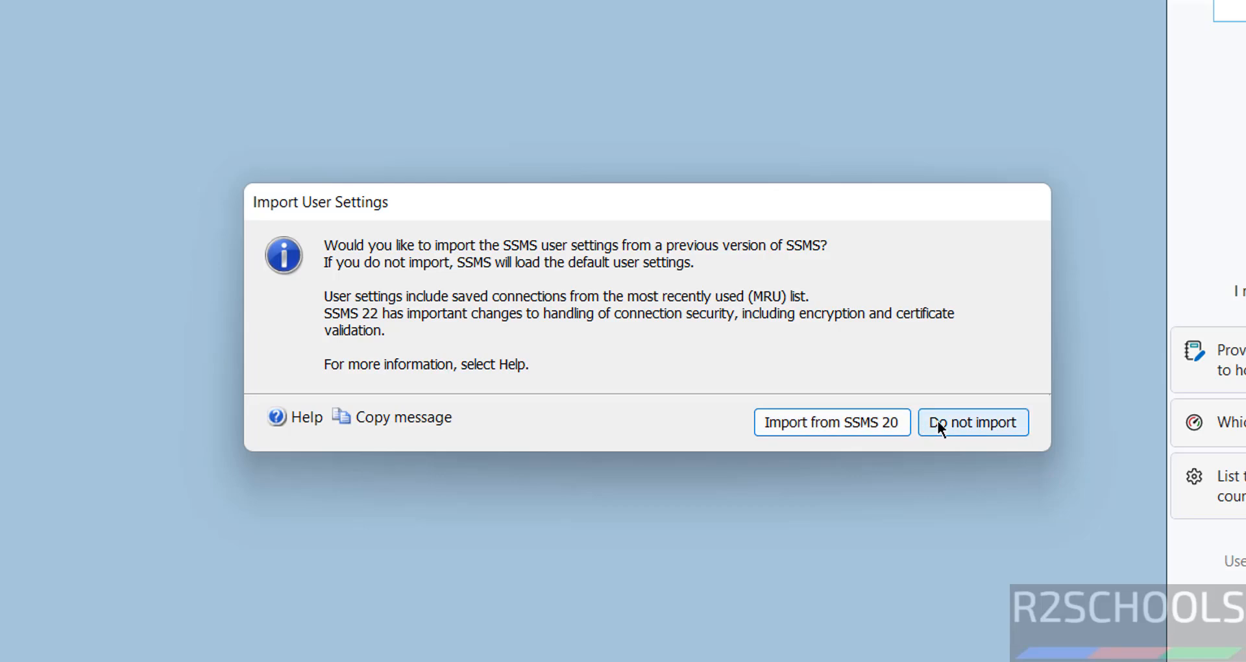
click(941, 425)
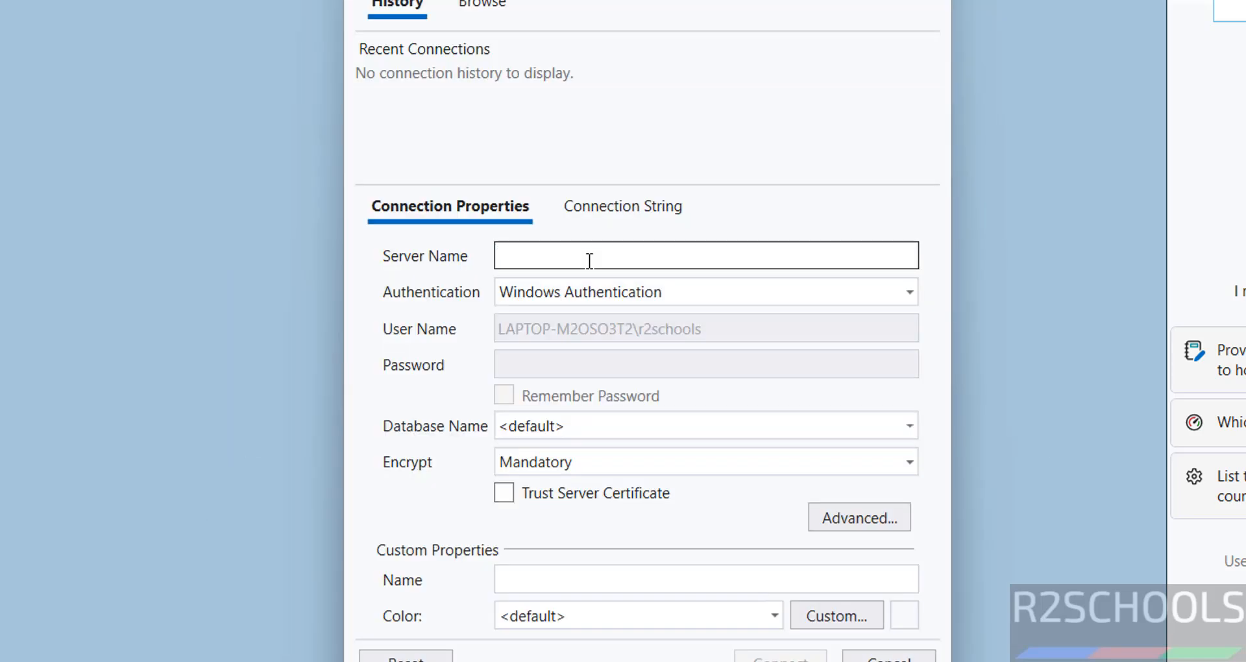
Step: Open a Windows command prompt, run hostname and copy the computer name for the connection's server name
click(589, 260)
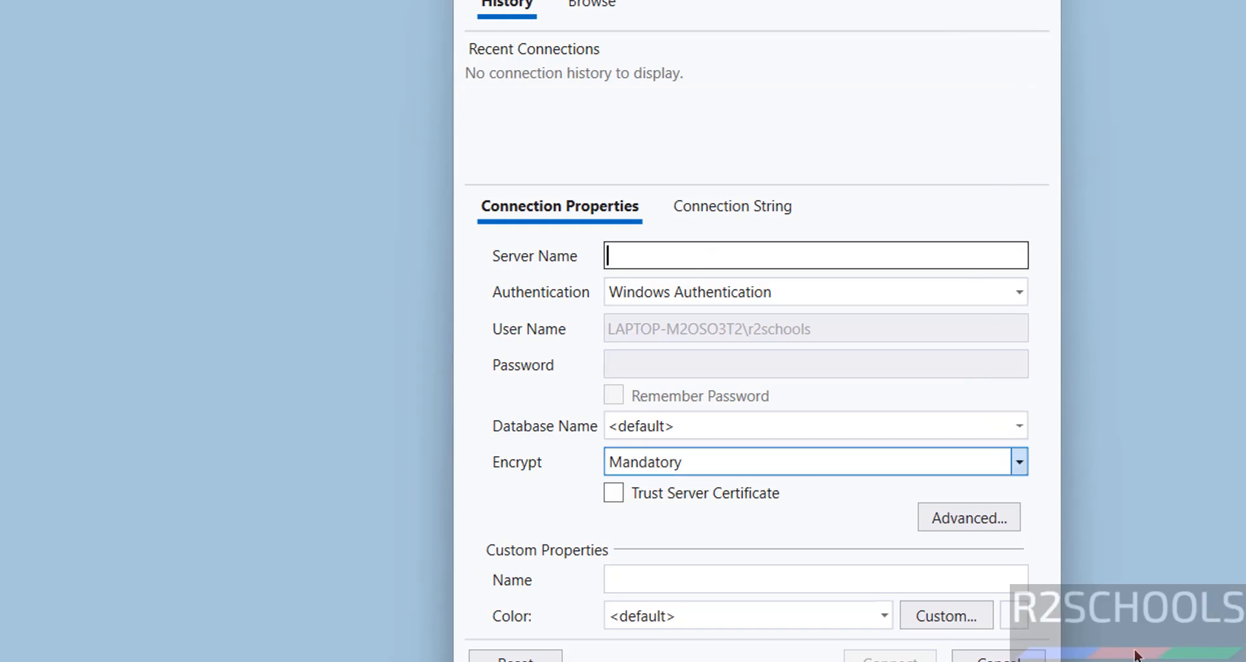
key(super+r)
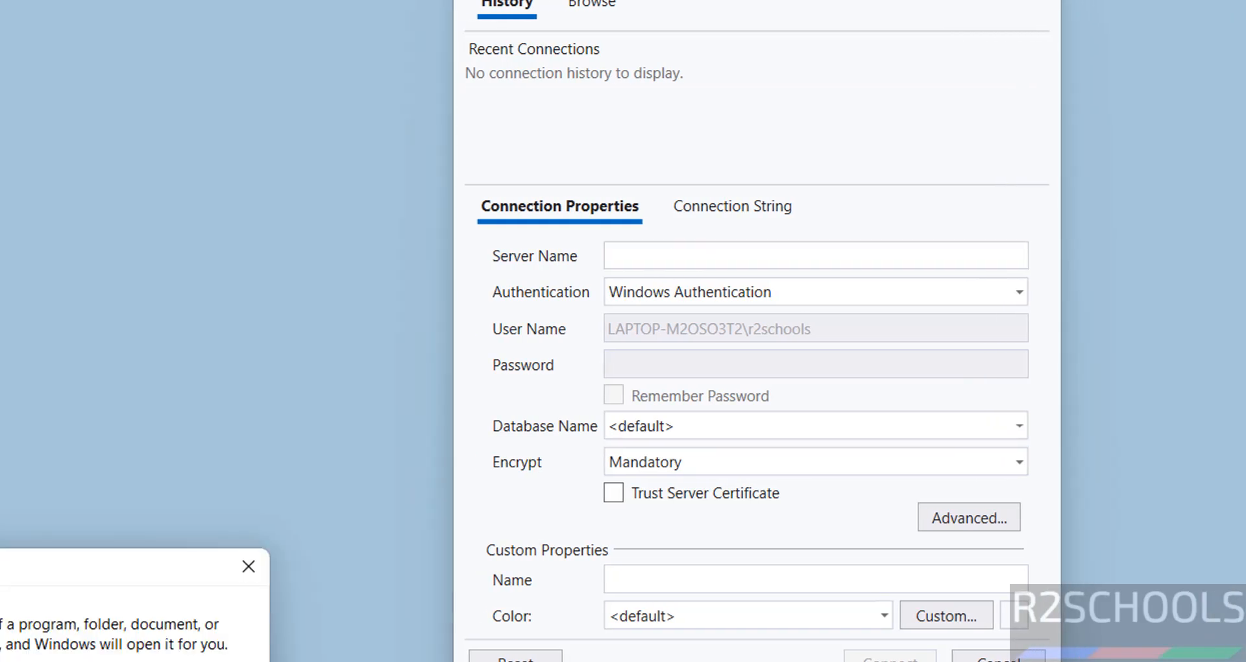
key(Return)
text(hos)
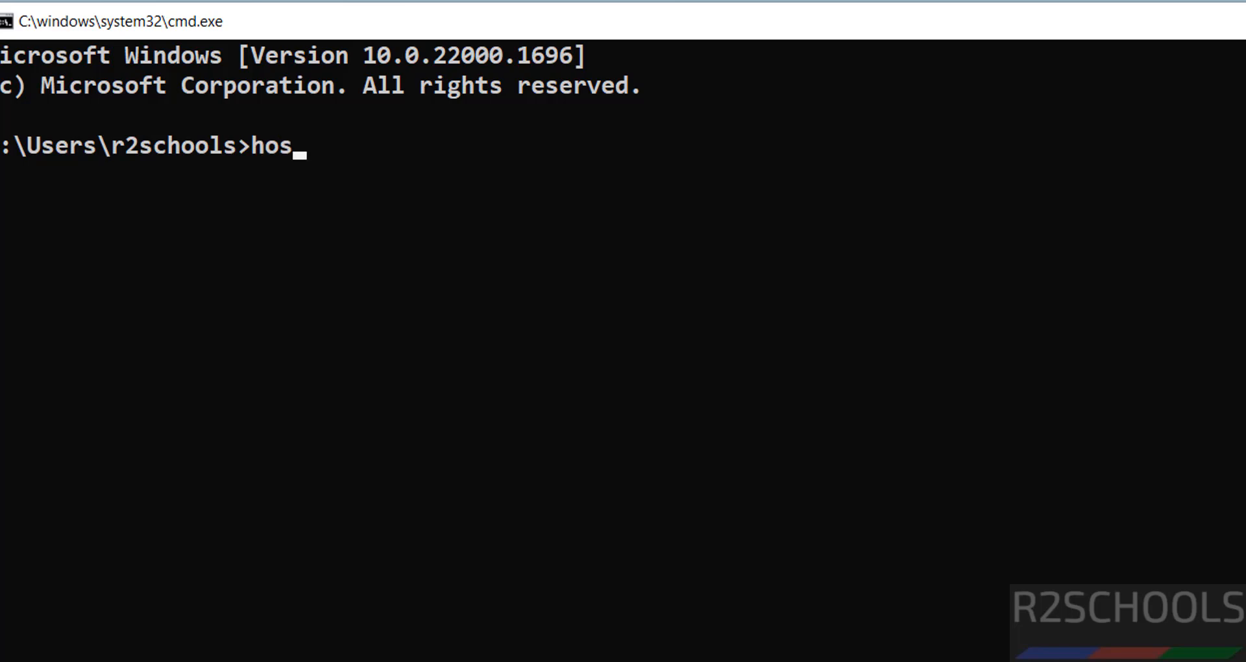
text(tname)
key(Return)
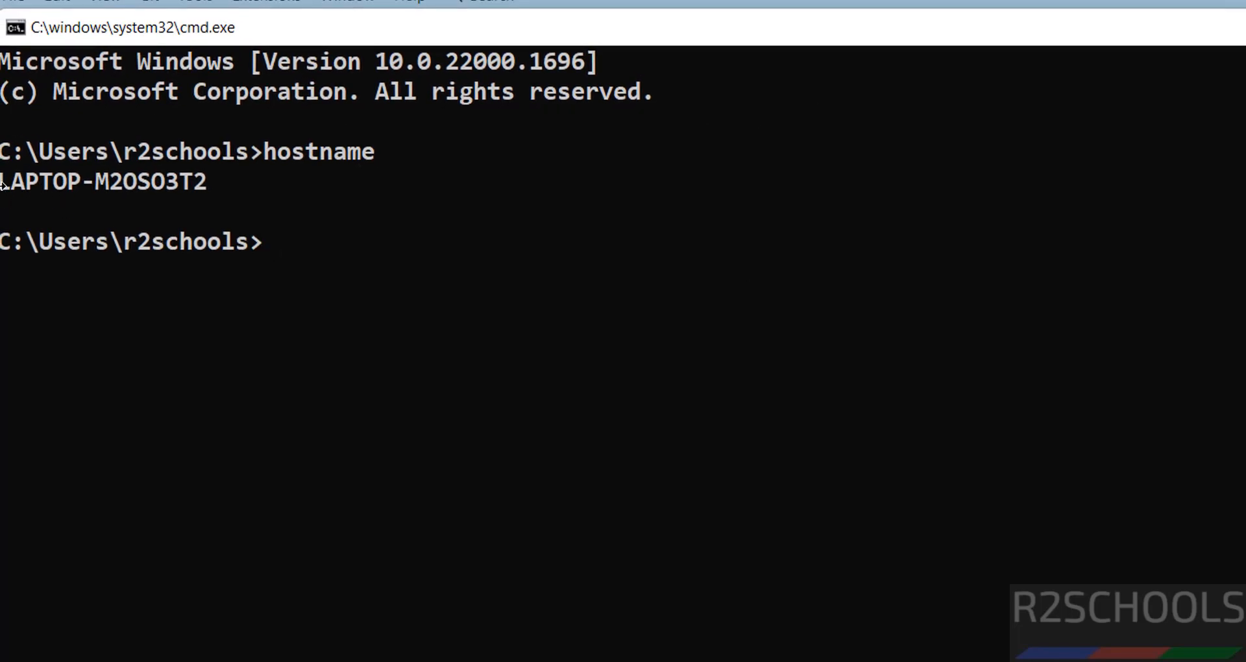
drag(5, 186, 206, 182)
right_click(207, 182)
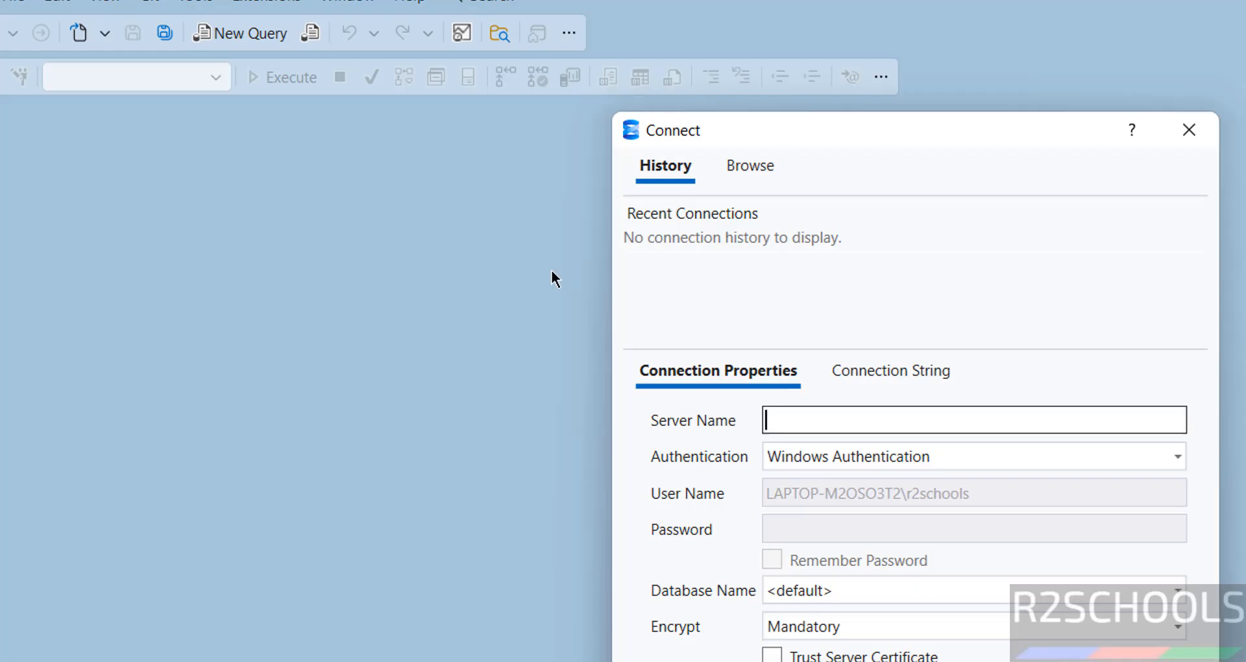
Step: Connect to the LAPTOP-M2OSO3T2\B2B instance with Windows Authentication, mandatory encryption and the server certificate trusted
text(LAPTOP-M2OSO3T2)
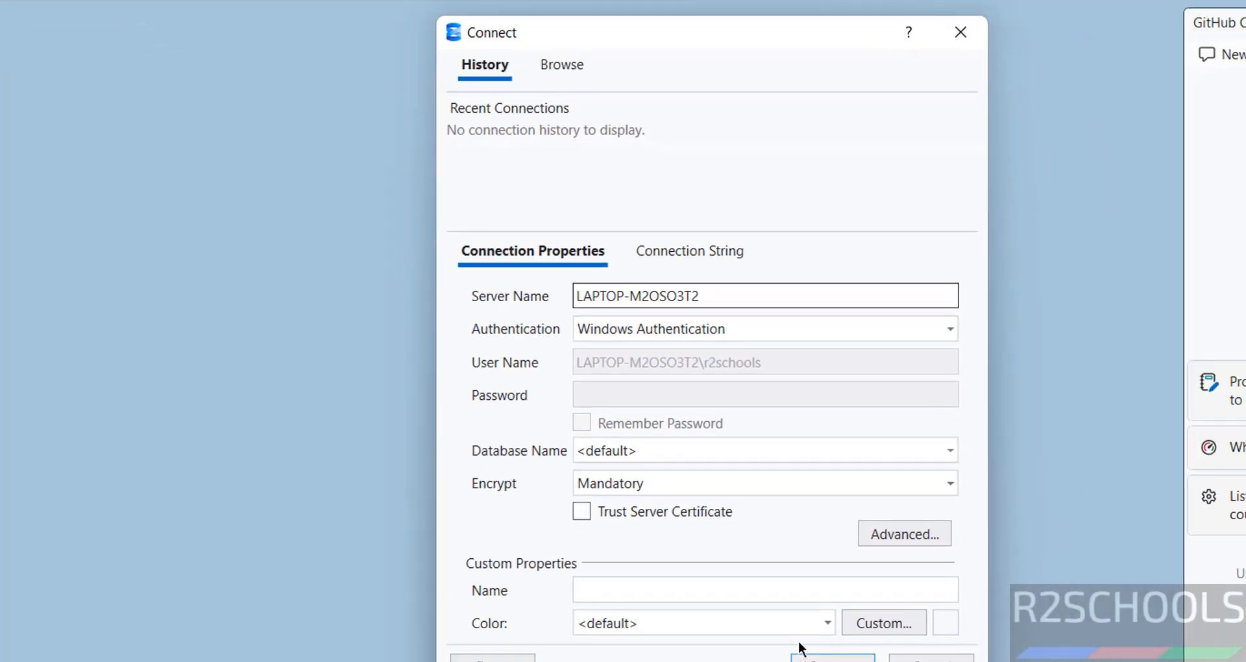
click(566, 499)
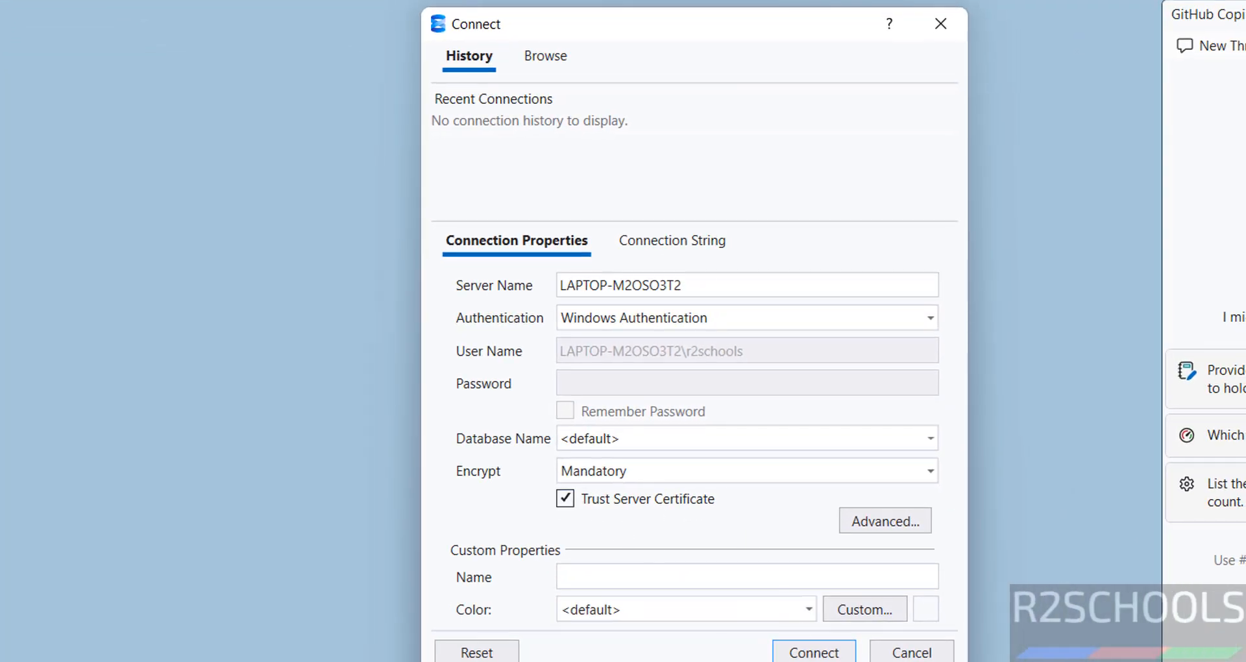
click(814, 652)
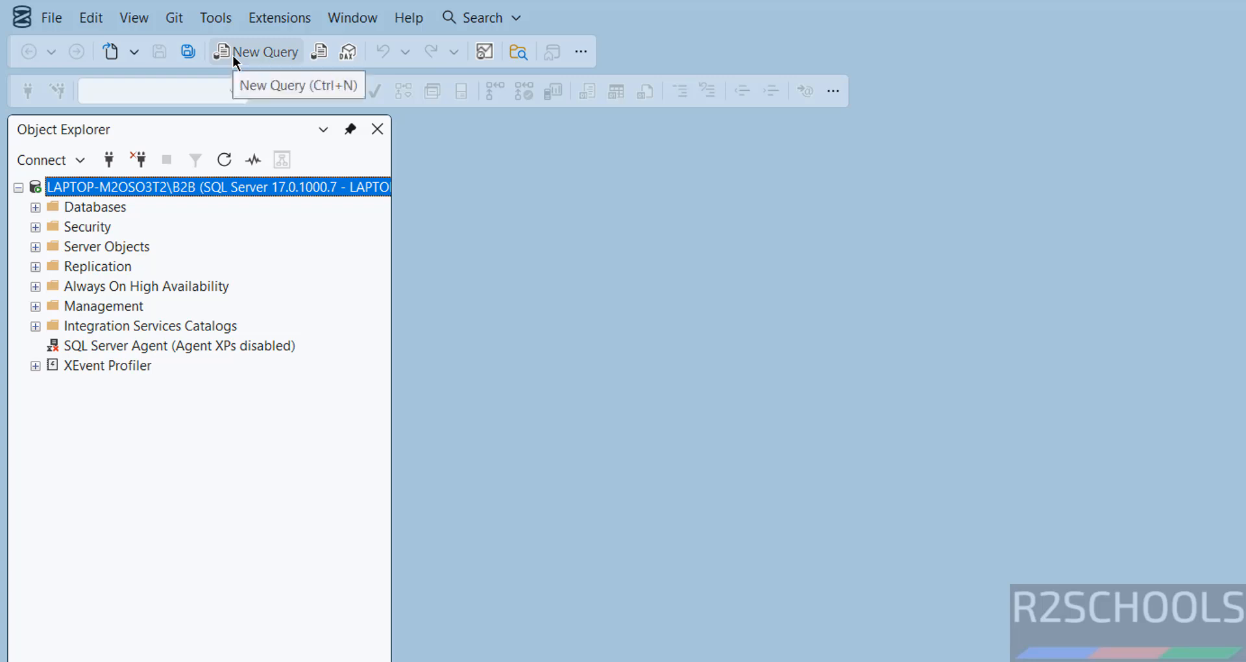
Step: Open a new query window and expand the B2B instance's databases down to the system databases
click(35, 209)
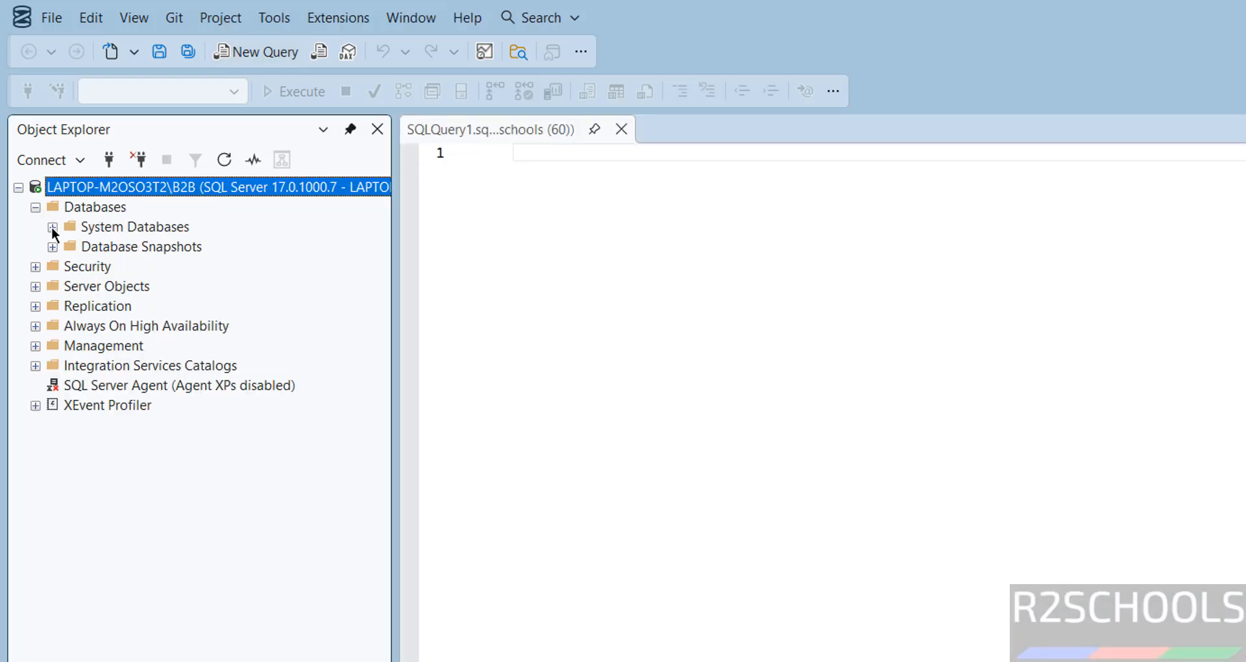
click(52, 227)
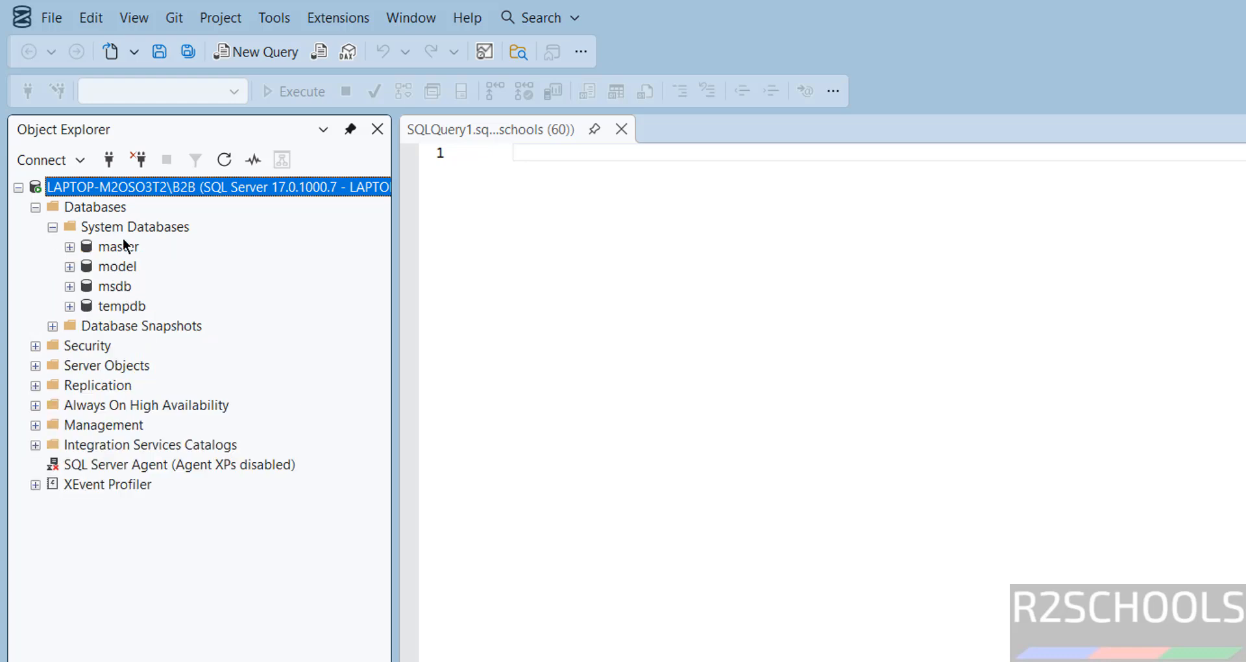
Step: Try to query the server version by executing select version()
click(585, 221)
text(select v)
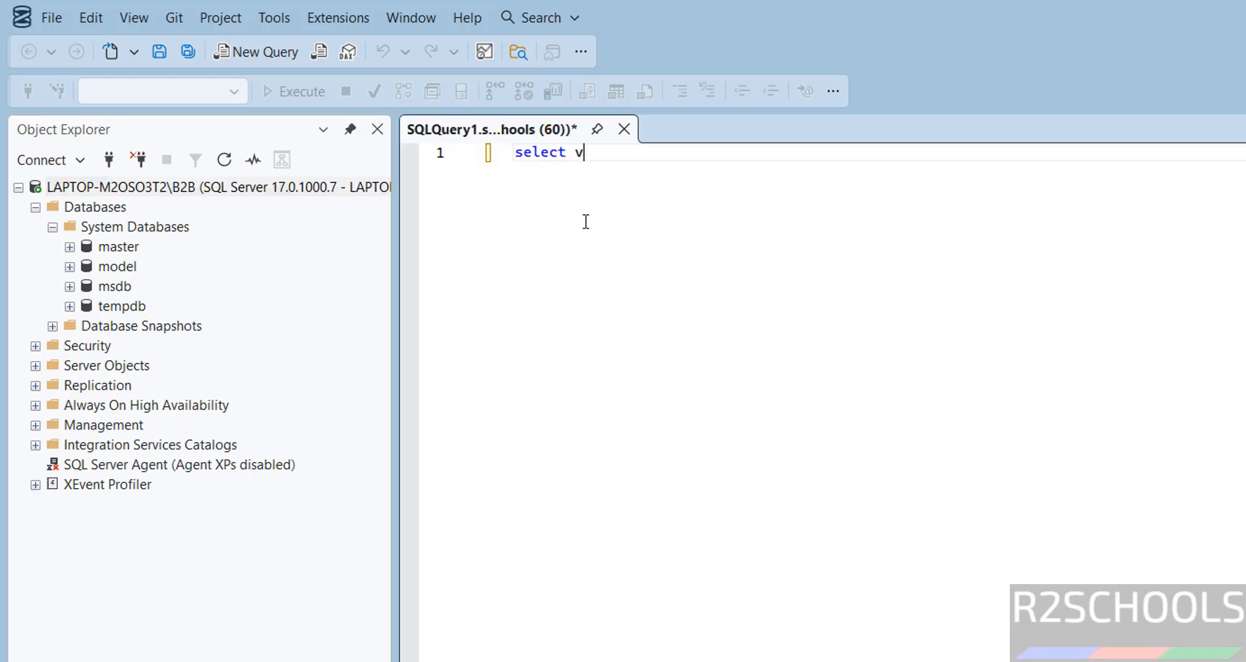
text(ersion())
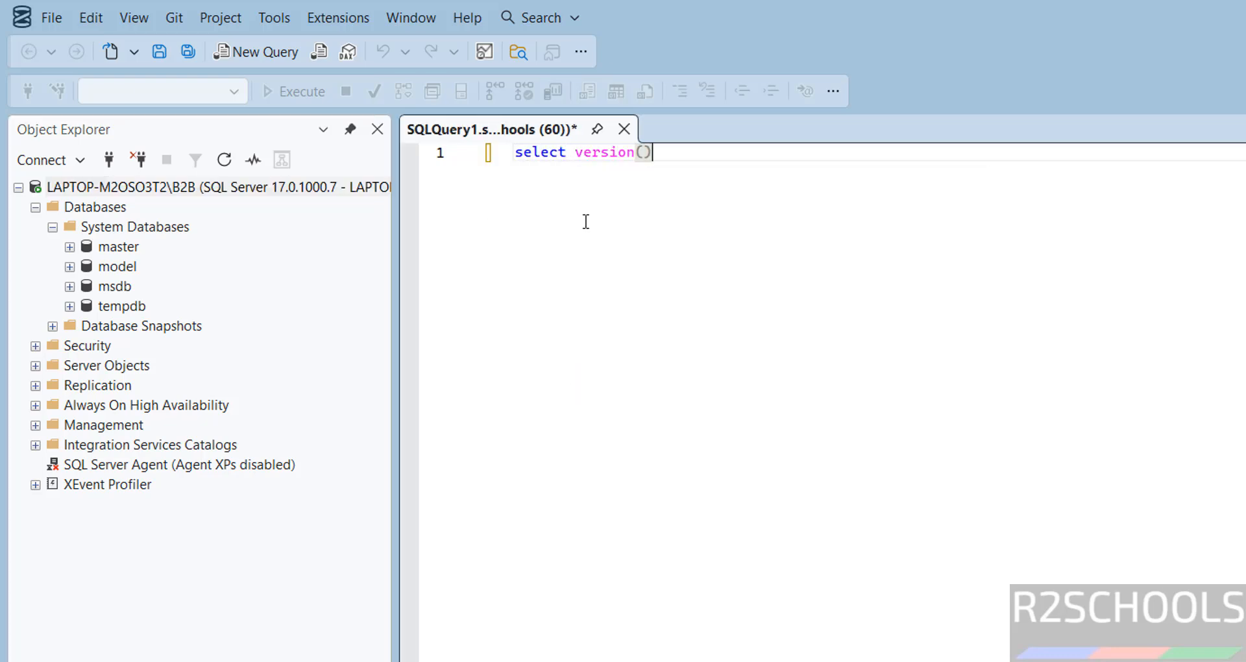
key(shift+Home)
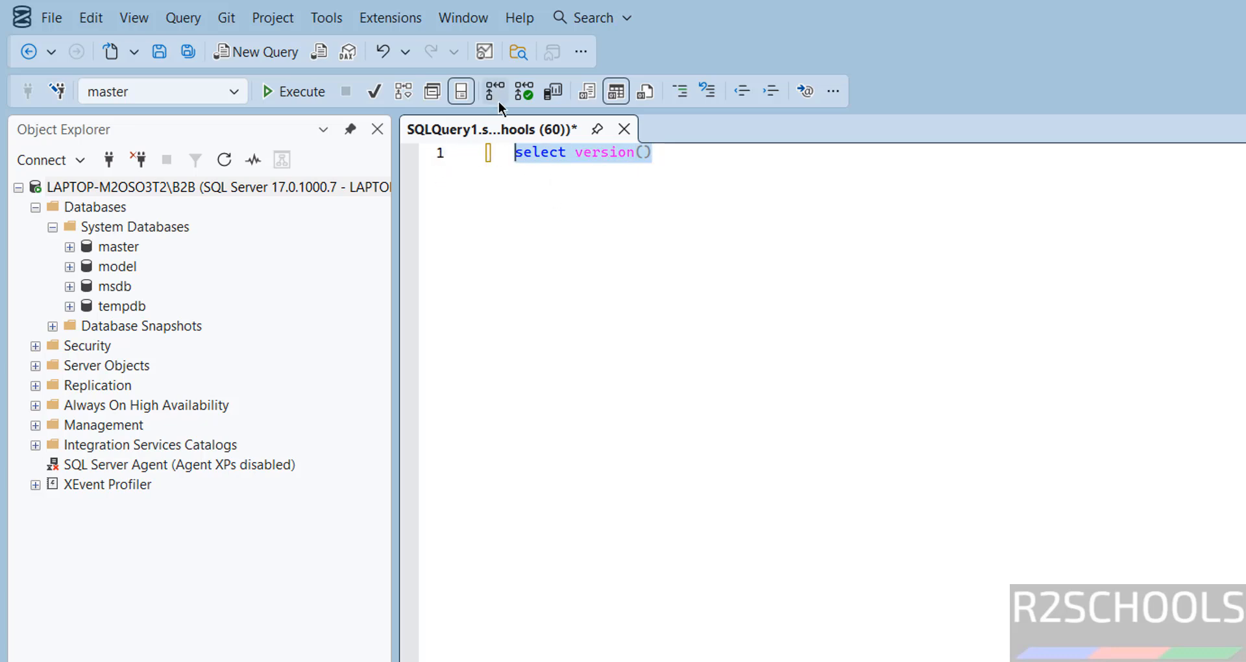
click(305, 91)
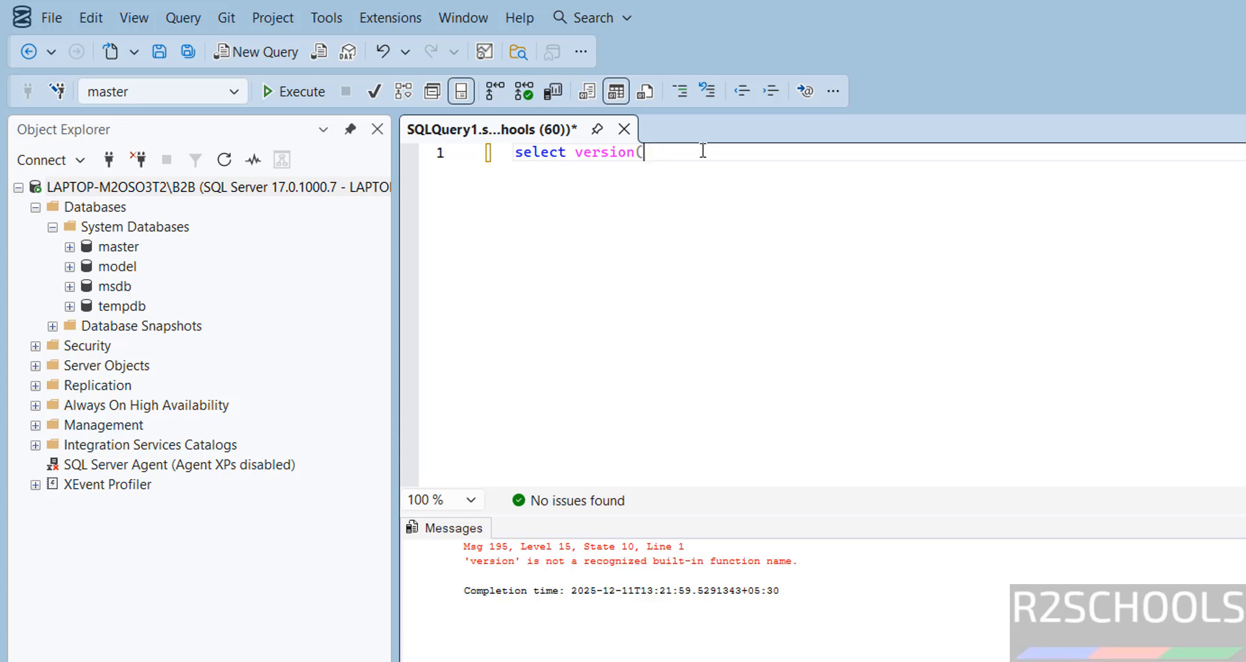
key(BackSpace)
key(BackSpace)
key(BackSpace)
key(BackSpace)
key(BackSpace)
key(BackSpace)
key(BackSpace)
key(BackSpace)
text(@@version)
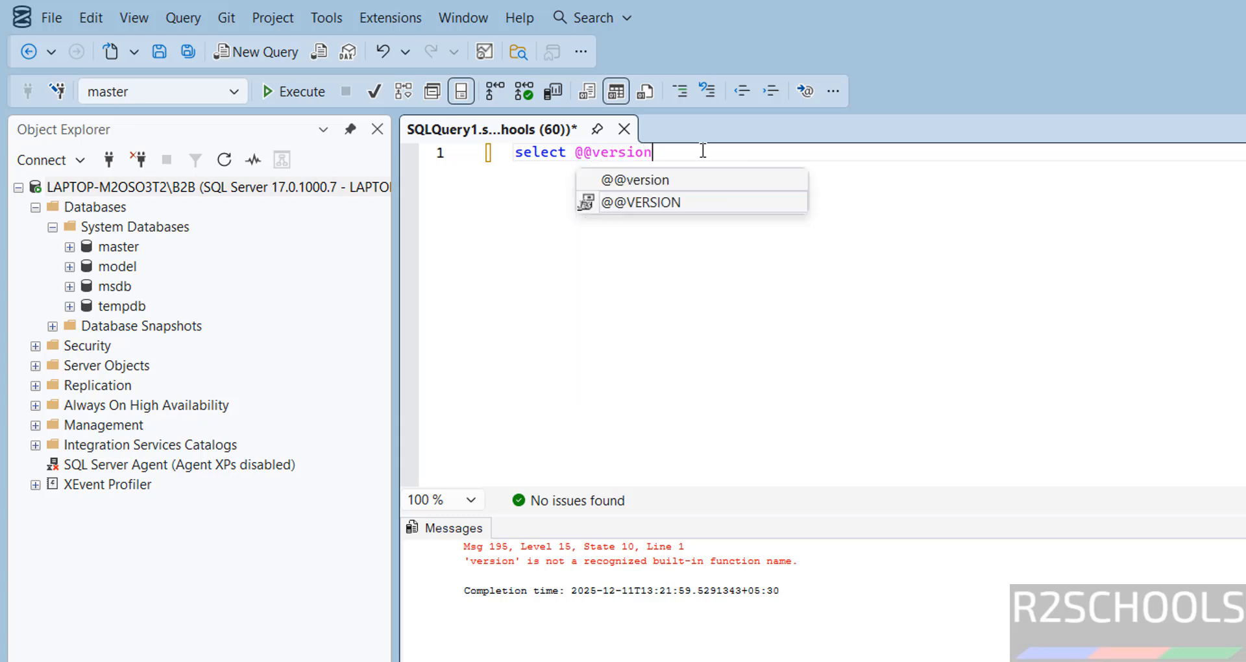
key(ctrl+a)
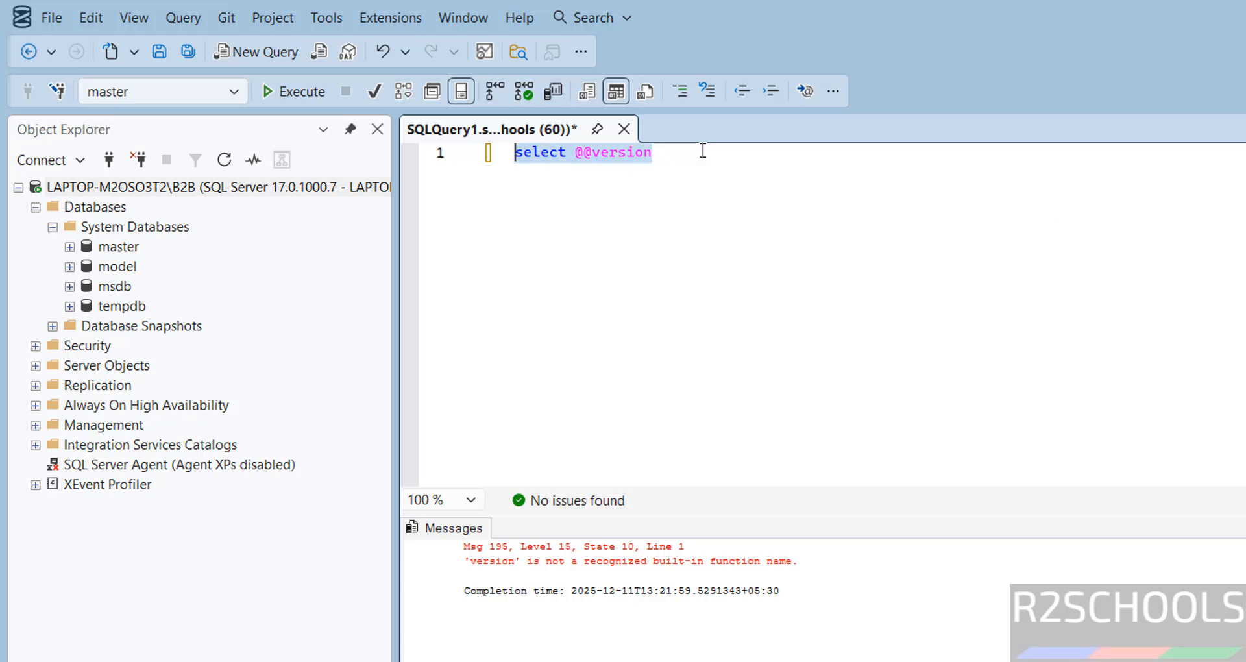
click(290, 95)
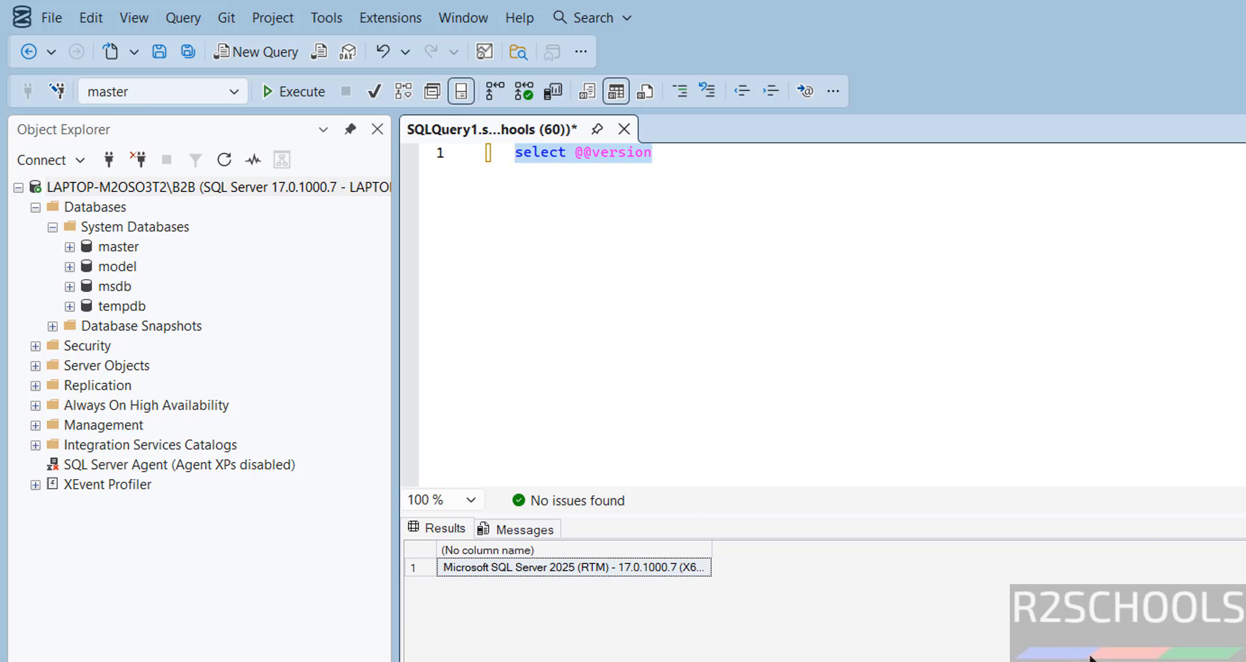
Step: Open the Windows Services console, locate the SQL Server (B2B) service and check its status and available service actions
key(super+r)
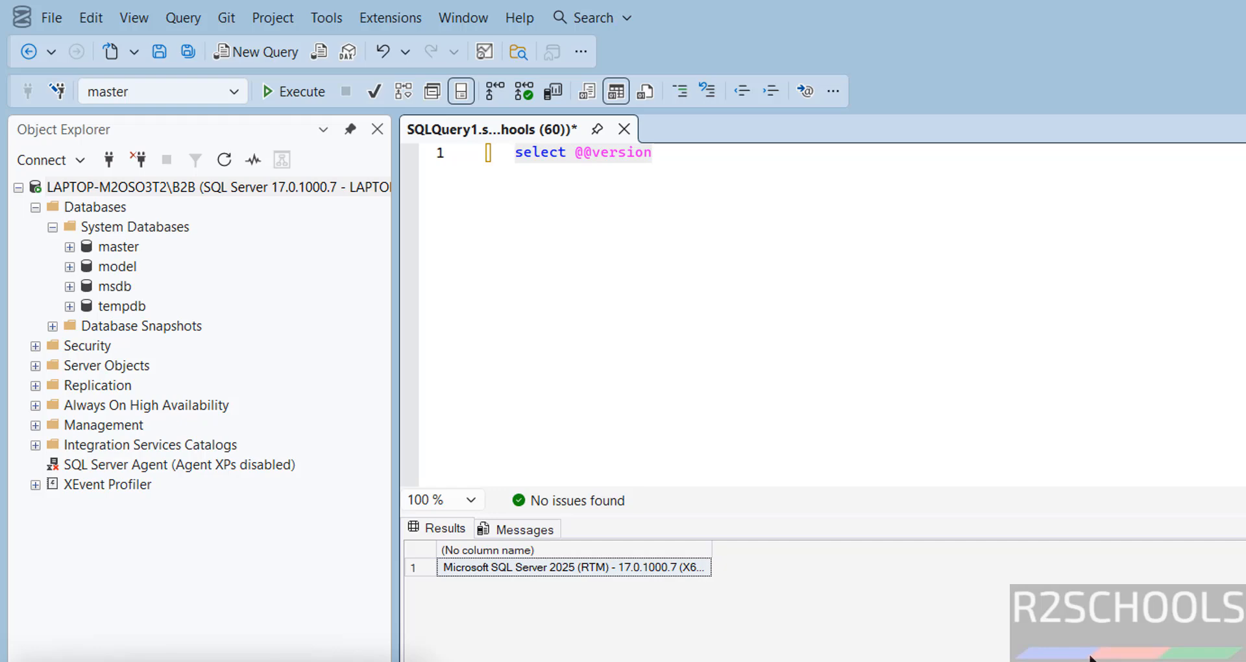
key(Return)
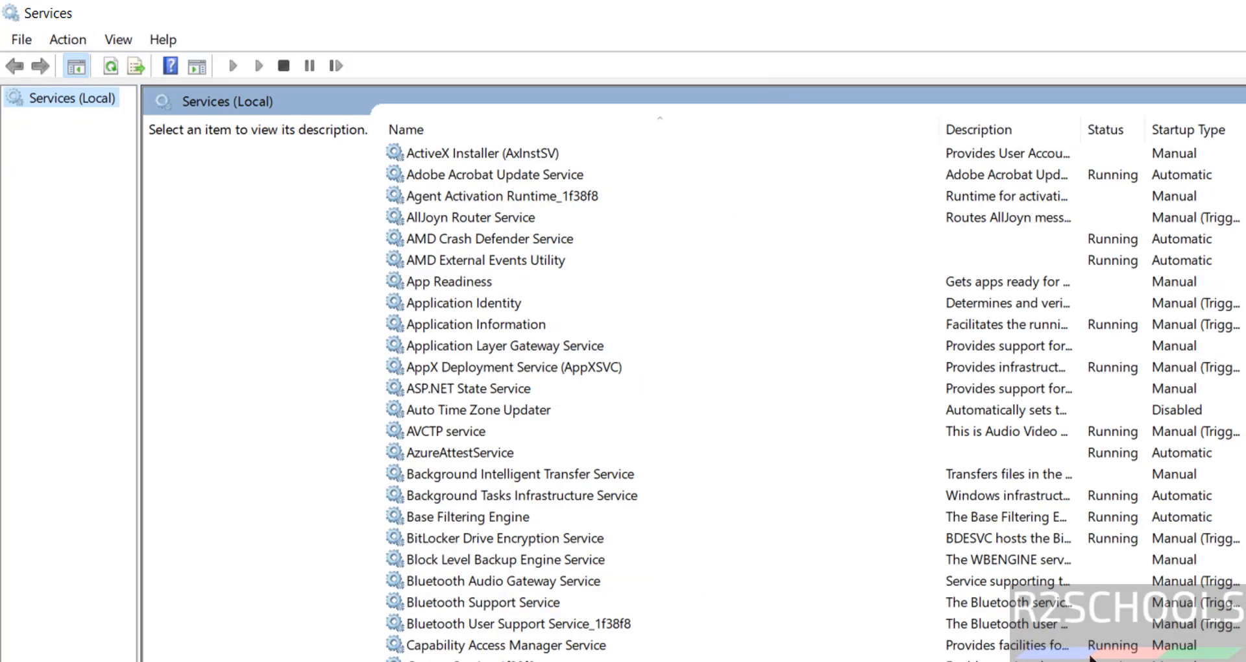
click(493, 661)
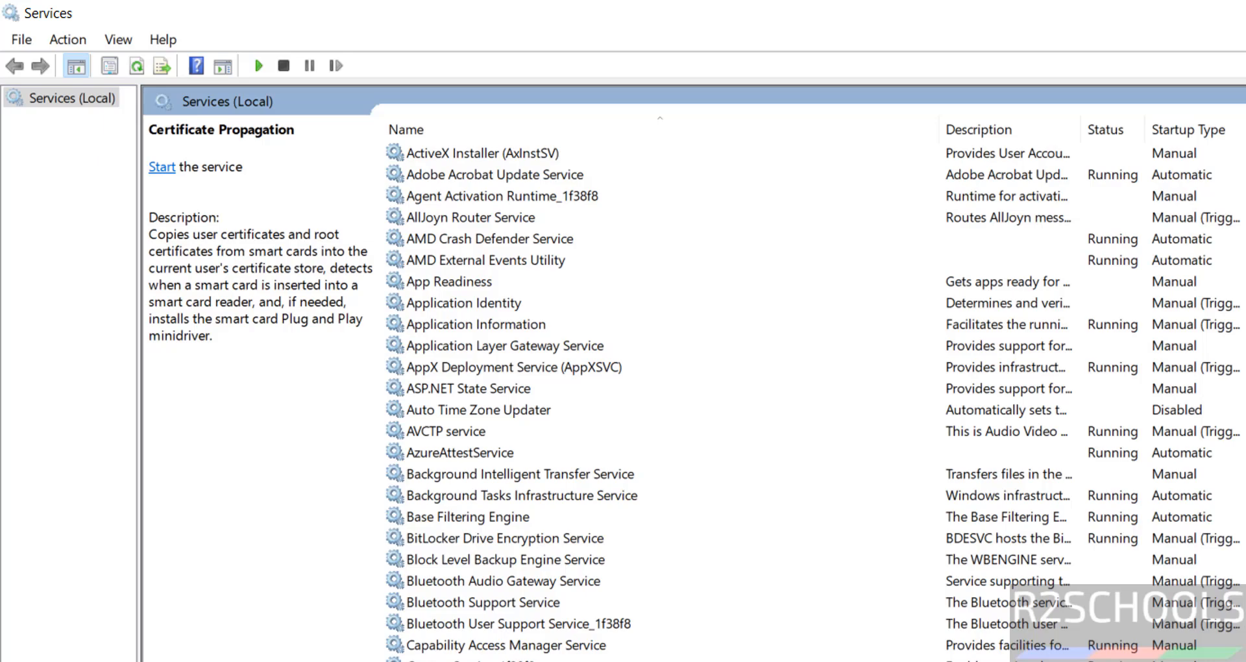
key(s)
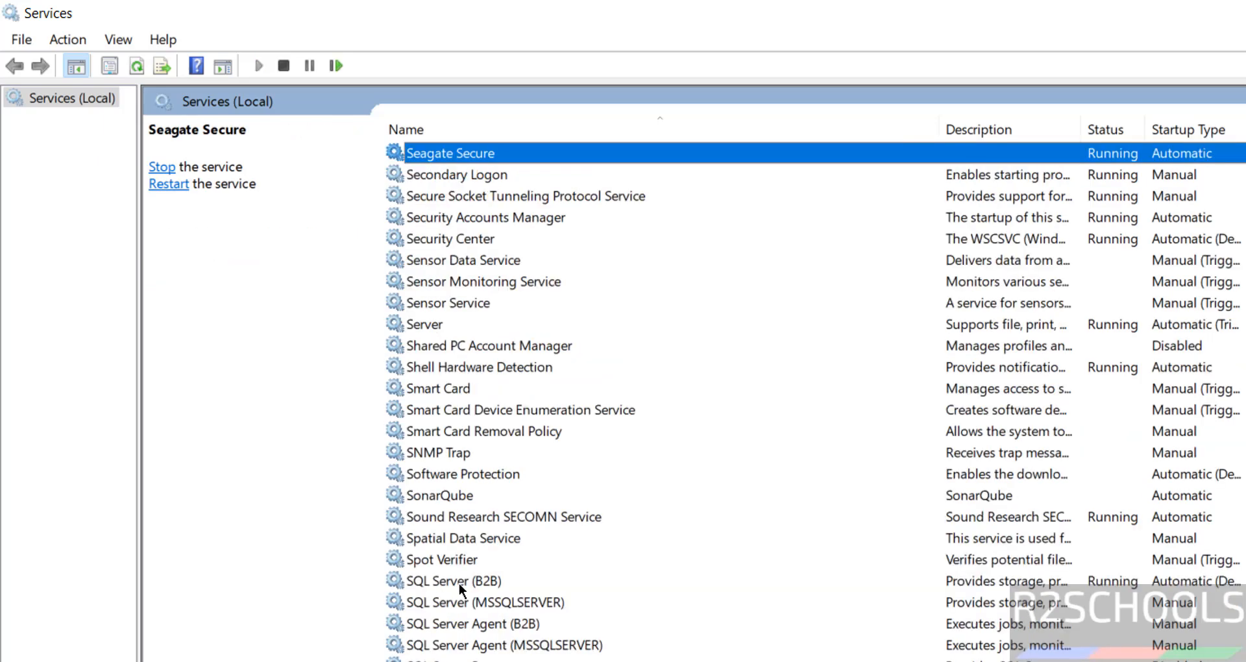
click(458, 583)
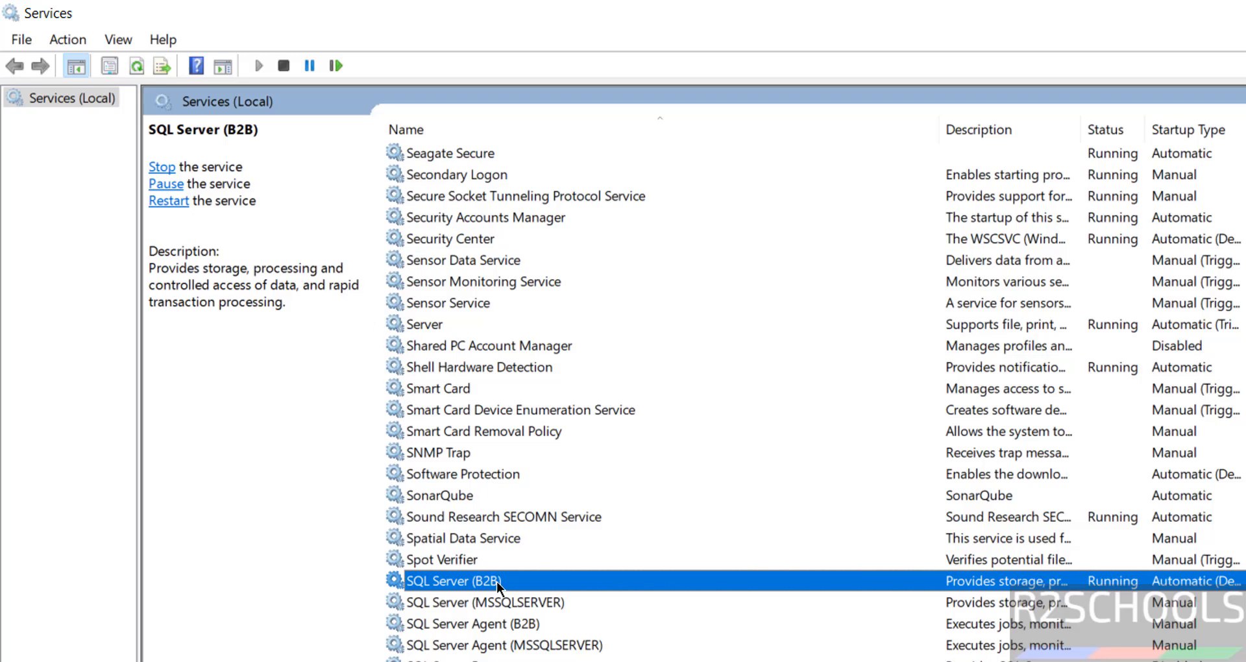
right_click(478, 582)
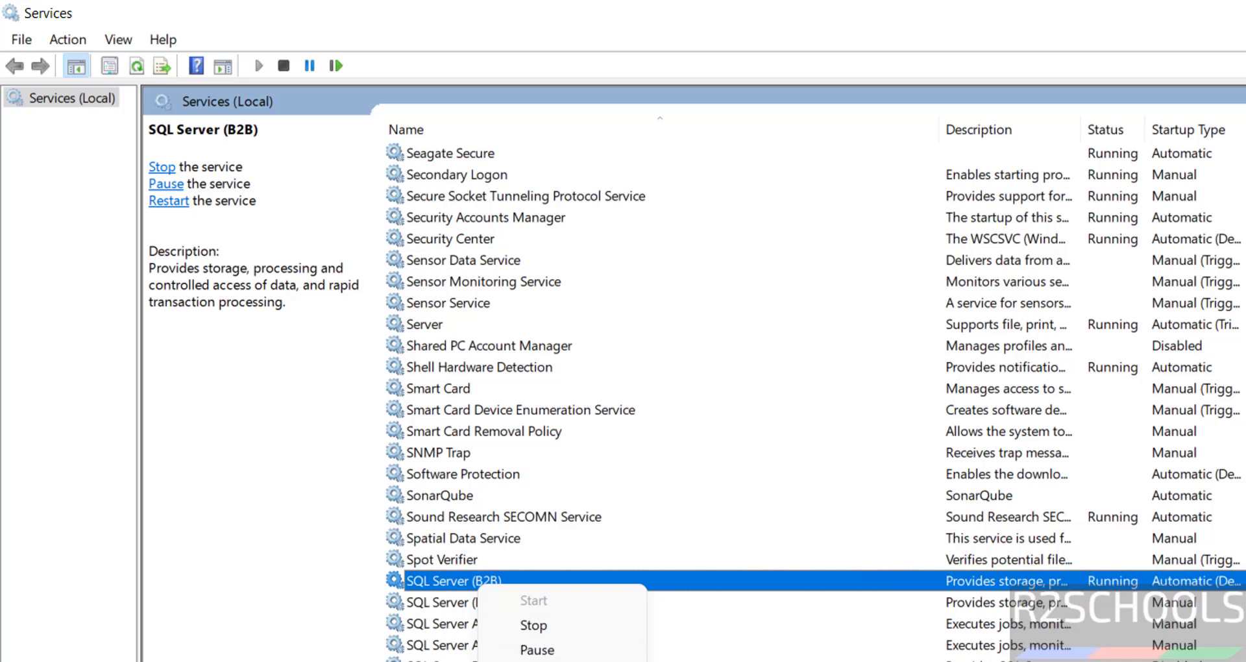
click(433, 661)
click(449, 579)
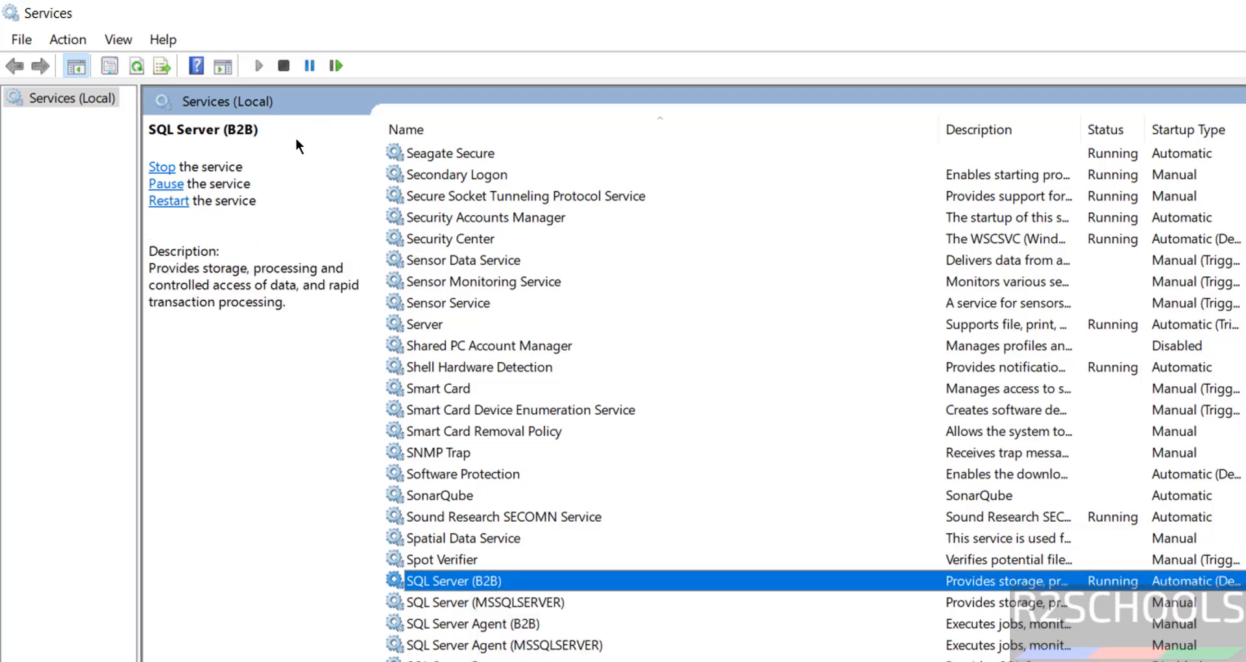